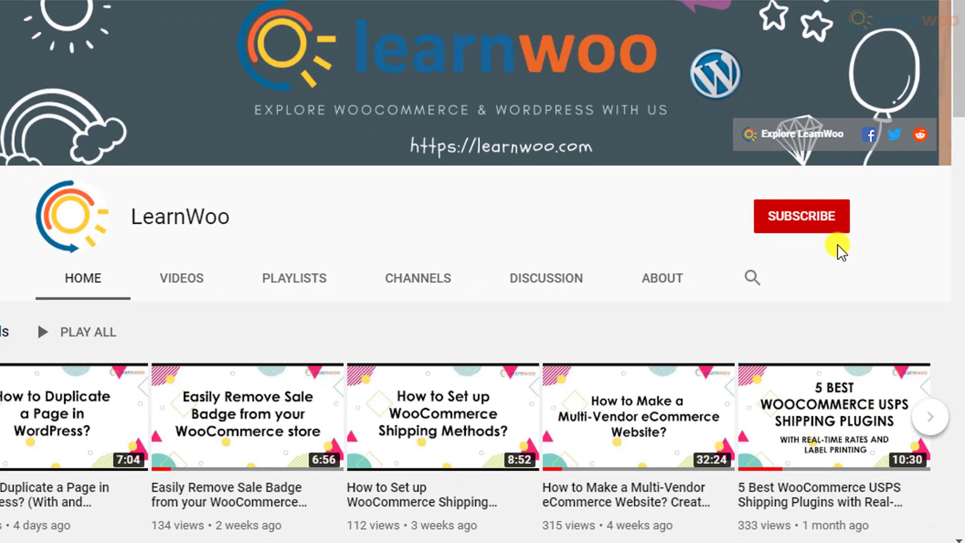
Subscribe to the LearnWoo YouTube channel and set its notification bell to All
left_click(806, 221)
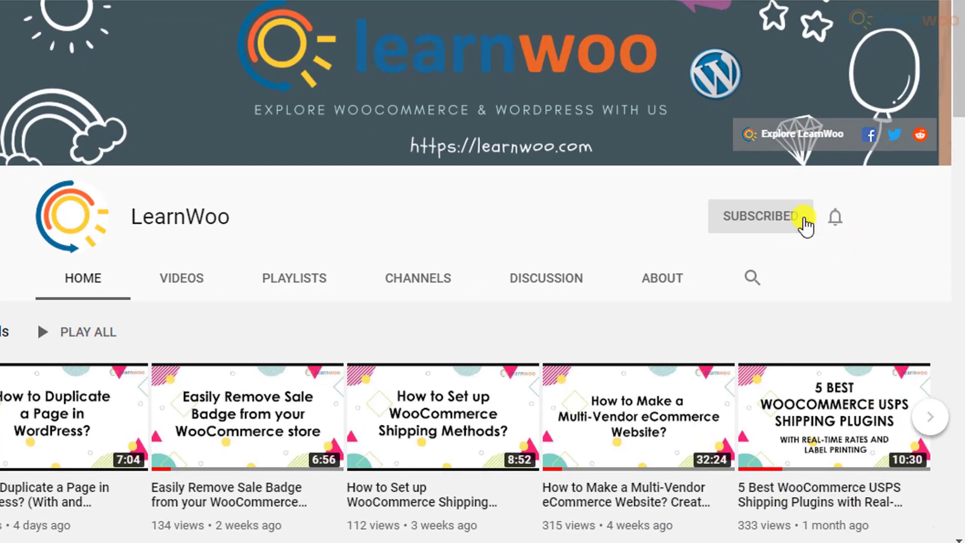
left_click(834, 221)
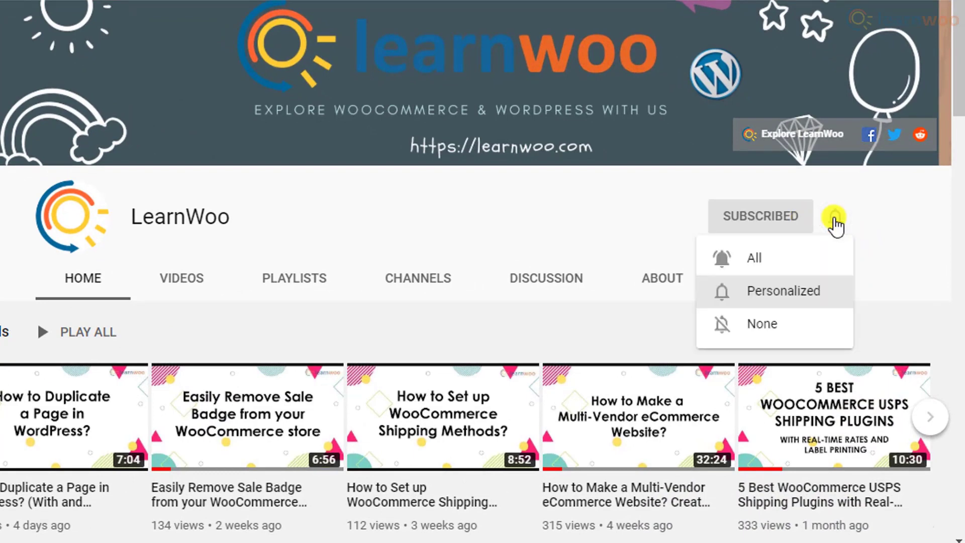
left_click(826, 262)
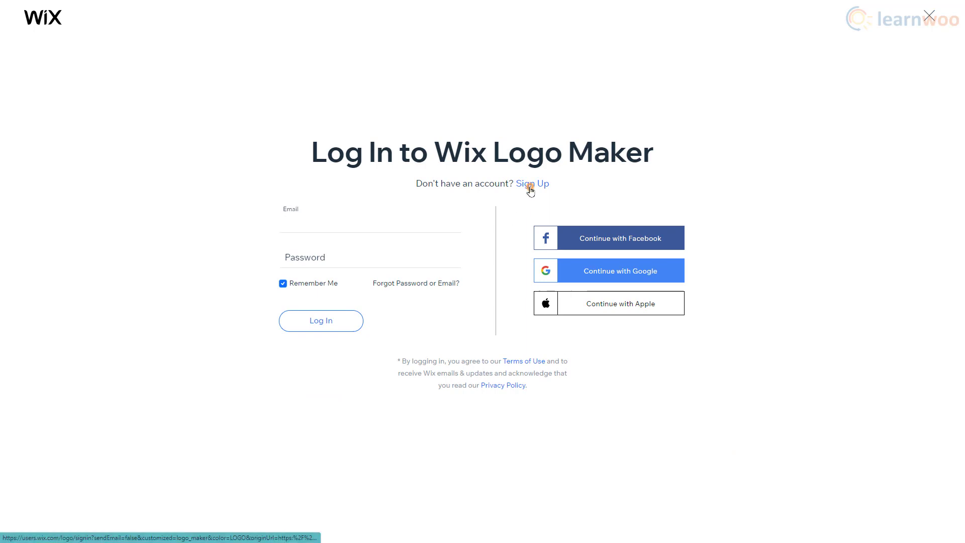
Follow the Sign Up link on the Wix login page to create a new account
left_click(528, 185)
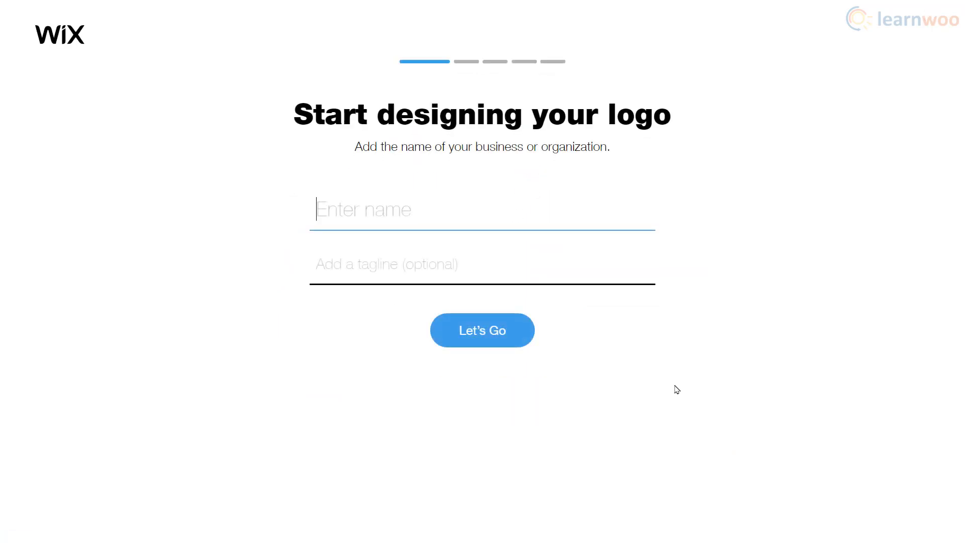
type("Cake S")
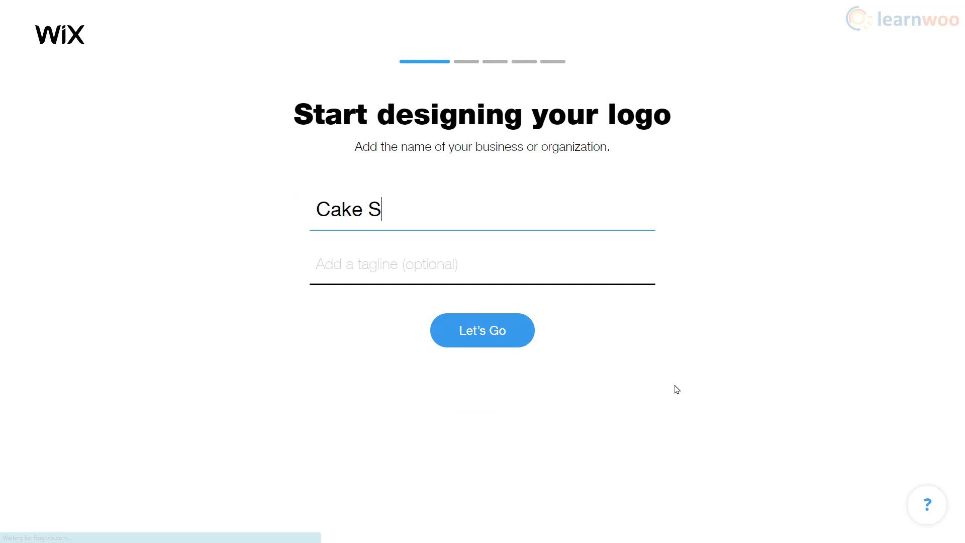
type("hop")
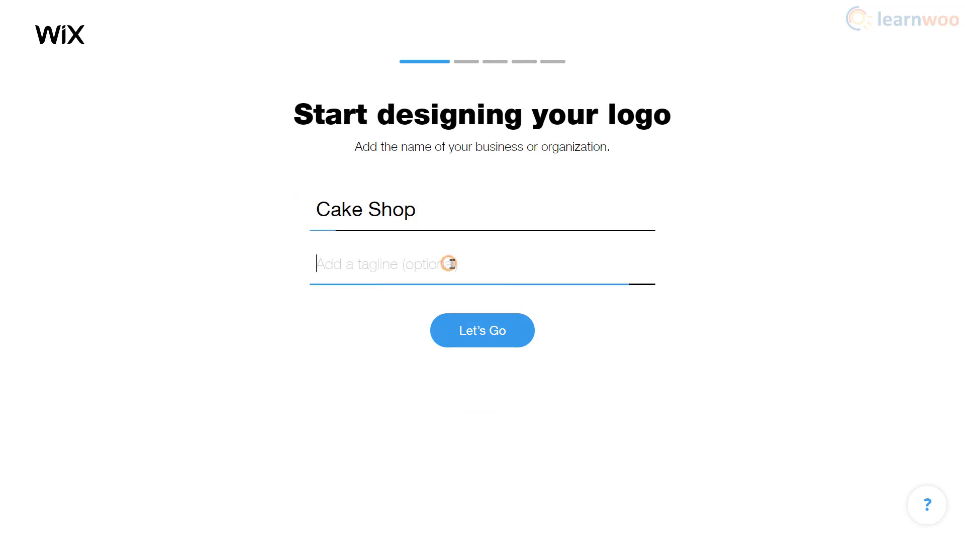
type("Let them eat c")
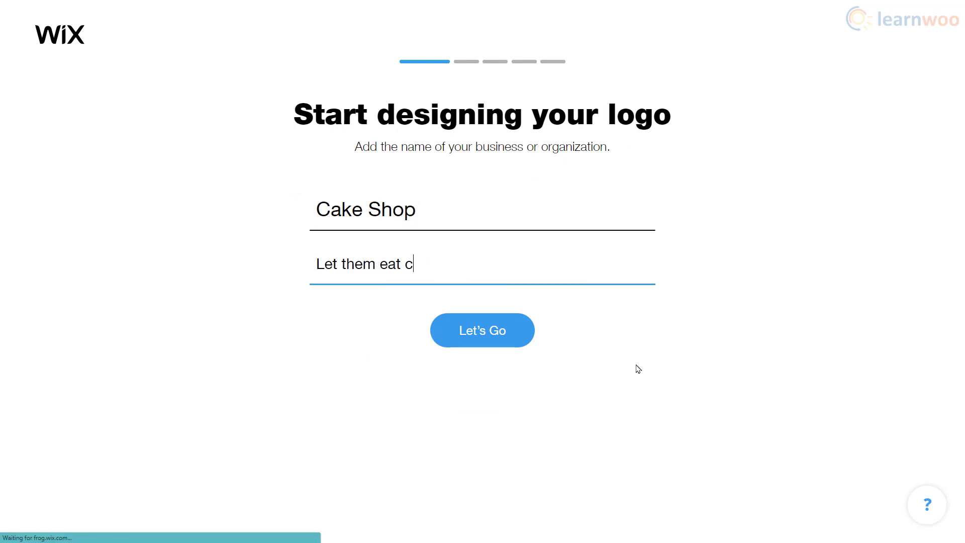
type("ake!")
Submit the Cake Shop name and cake tagline, then choose Bakery as the business type
left_click(494, 331)
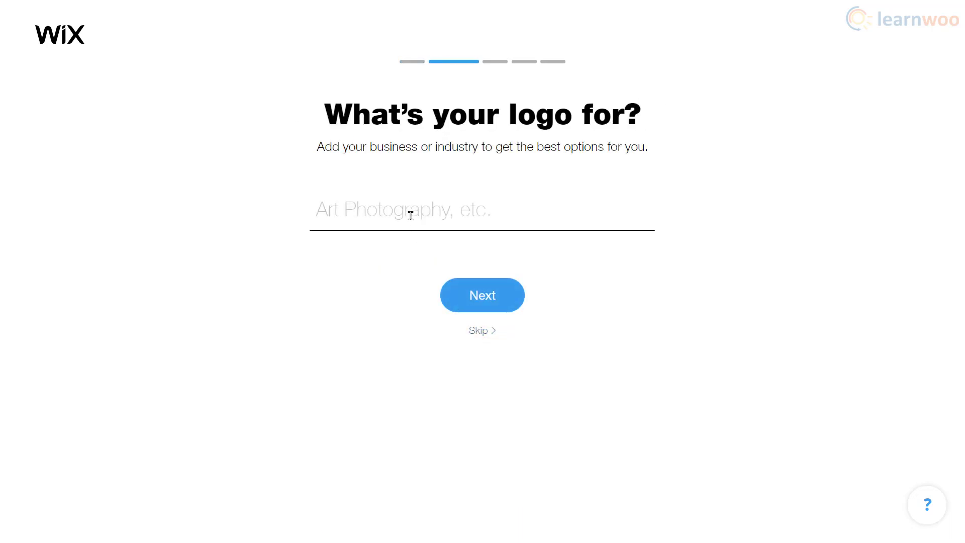
type("bake")
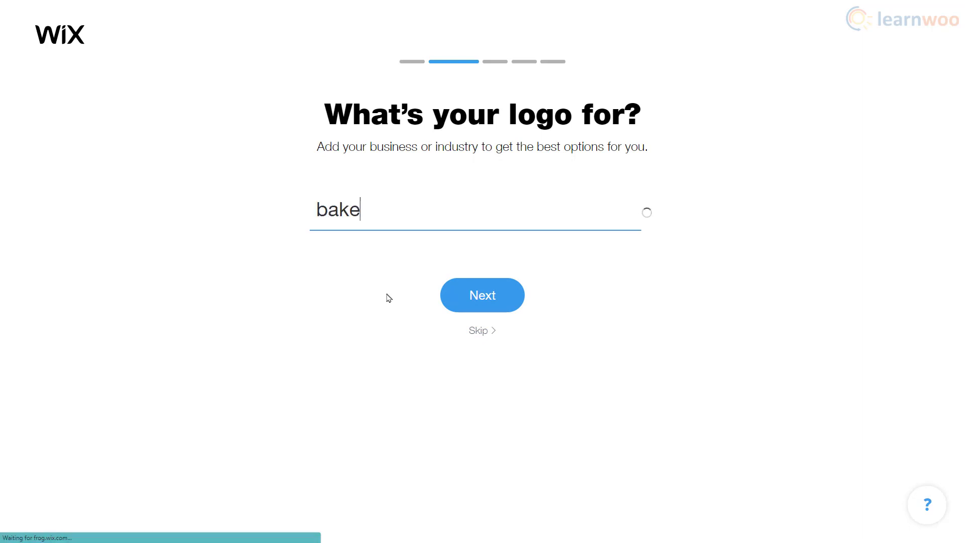
type("ry")
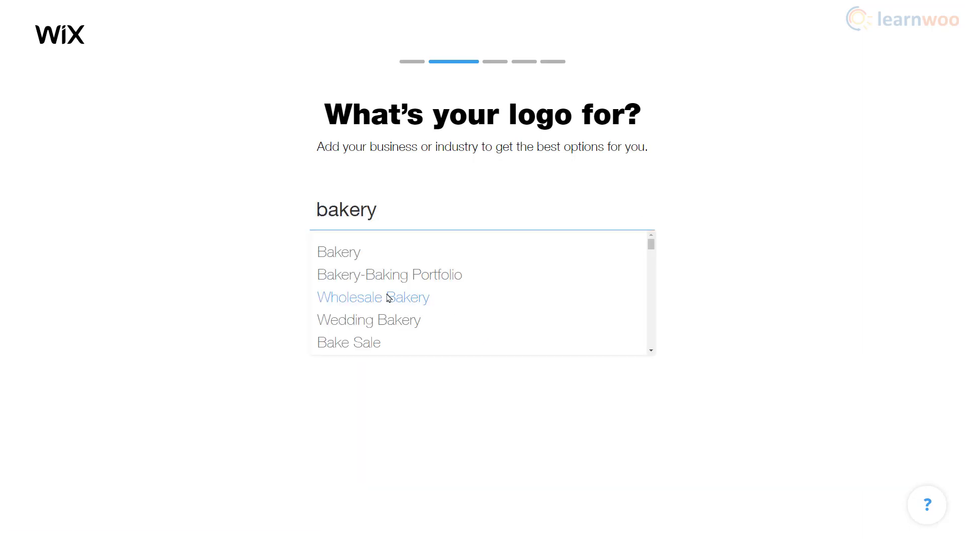
left_click(354, 259)
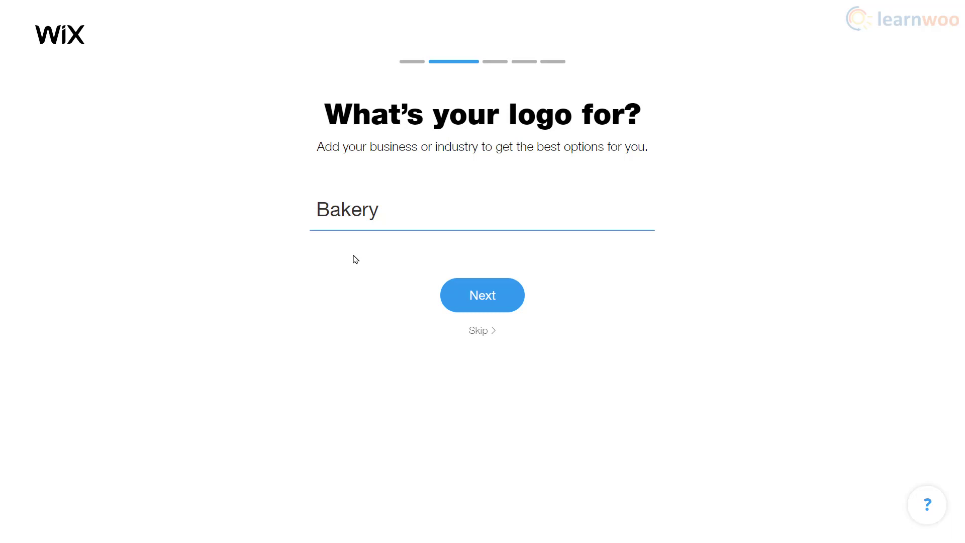
Choose Hipster, Fresh and Playful as the logo styles
left_click(483, 298)
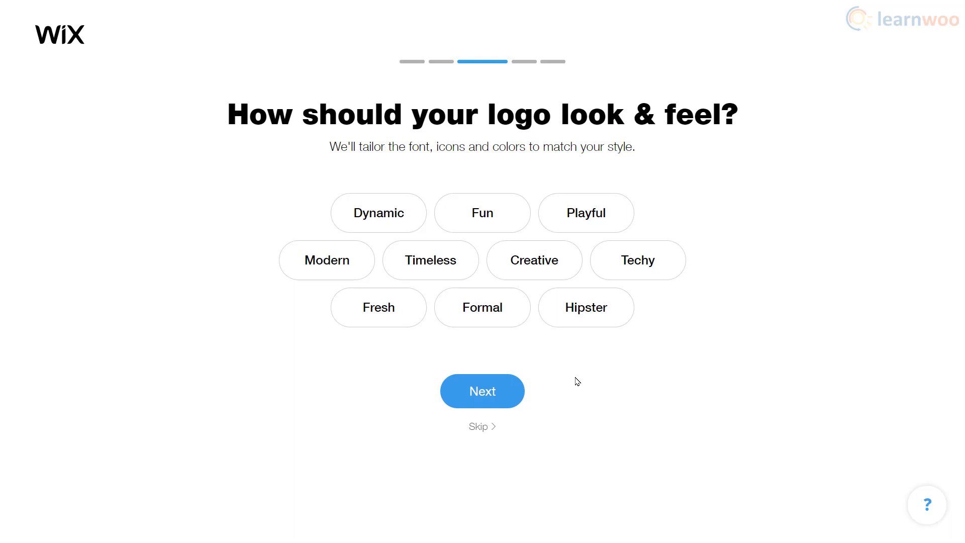
left_click(589, 327)
left_click(384, 326)
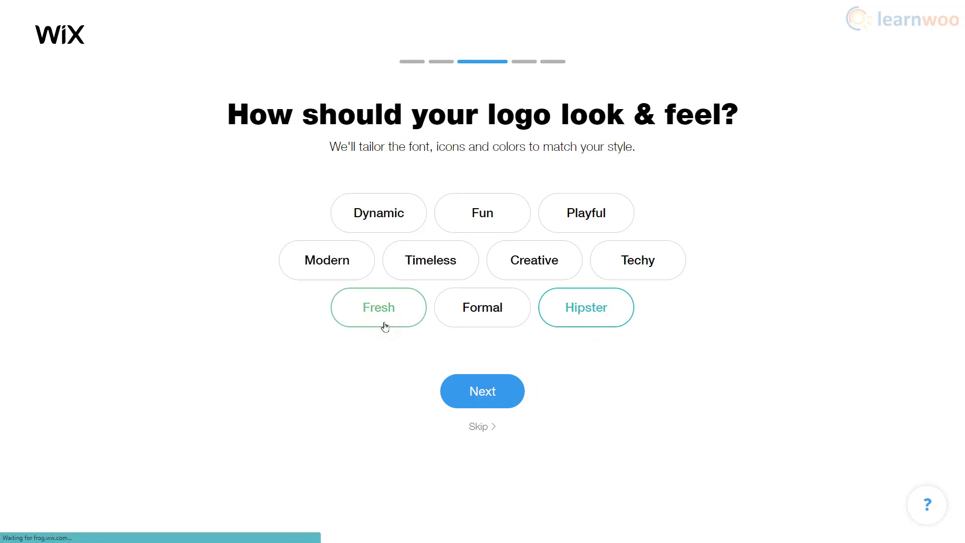
left_click(556, 221)
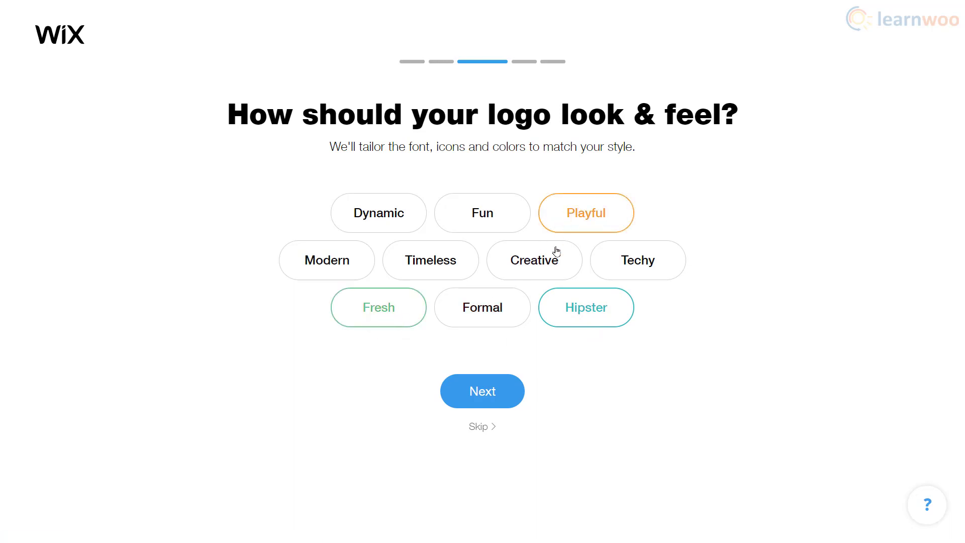
left_click(500, 394)
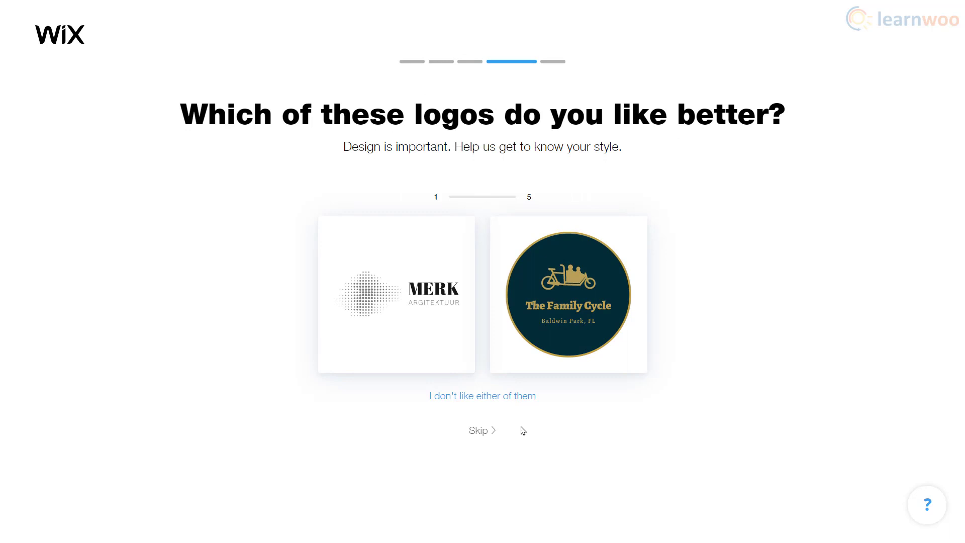
Pick the preferred logo in each of the five sample pairs
left_click(529, 372)
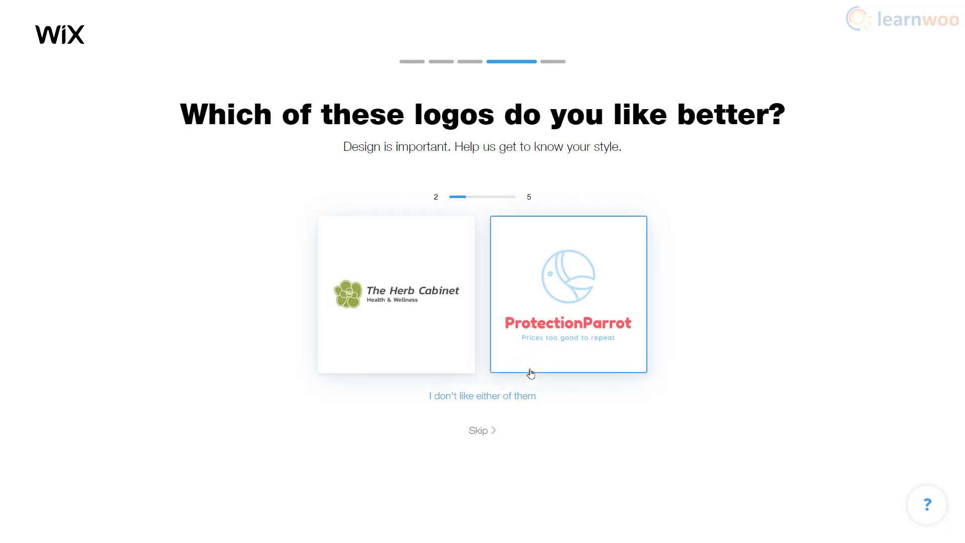
left_click(530, 372)
left_click(465, 370)
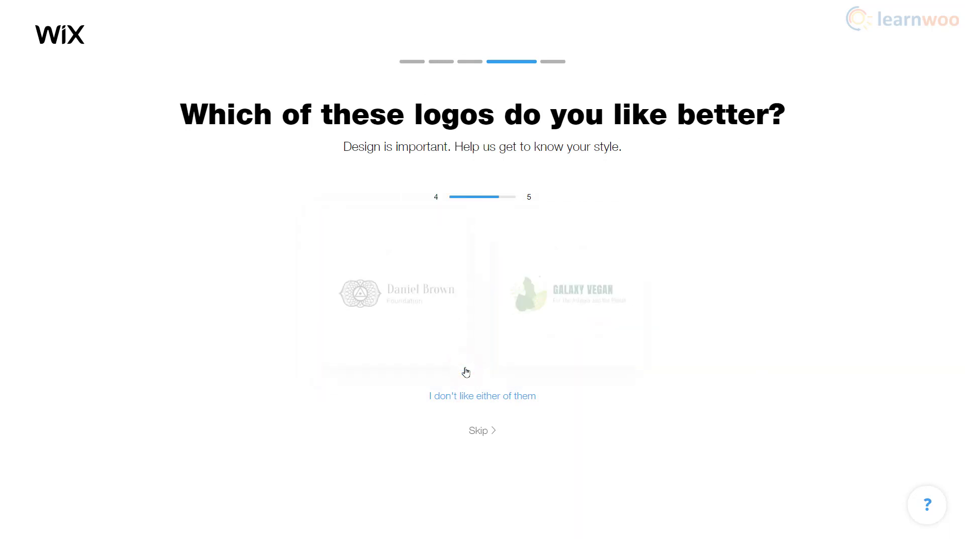
left_click(498, 373)
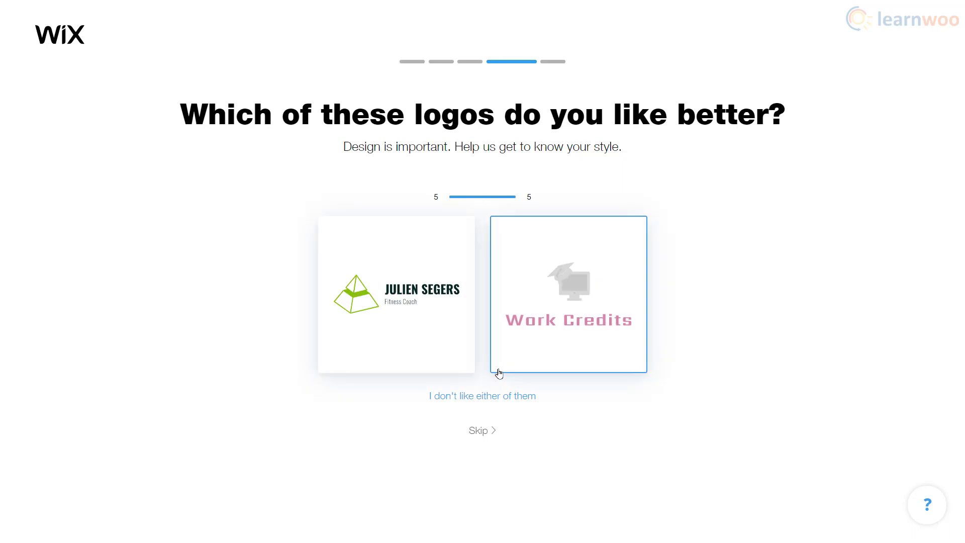
left_click(454, 371)
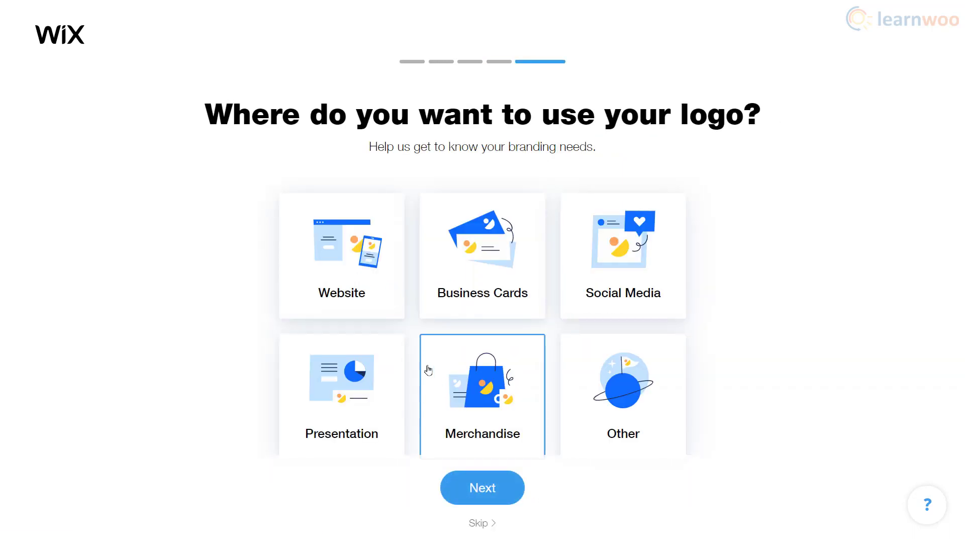
Select Website, Business Cards, Social Media and Merchandise as logo uses and submit
left_click(392, 309)
left_click(463, 313)
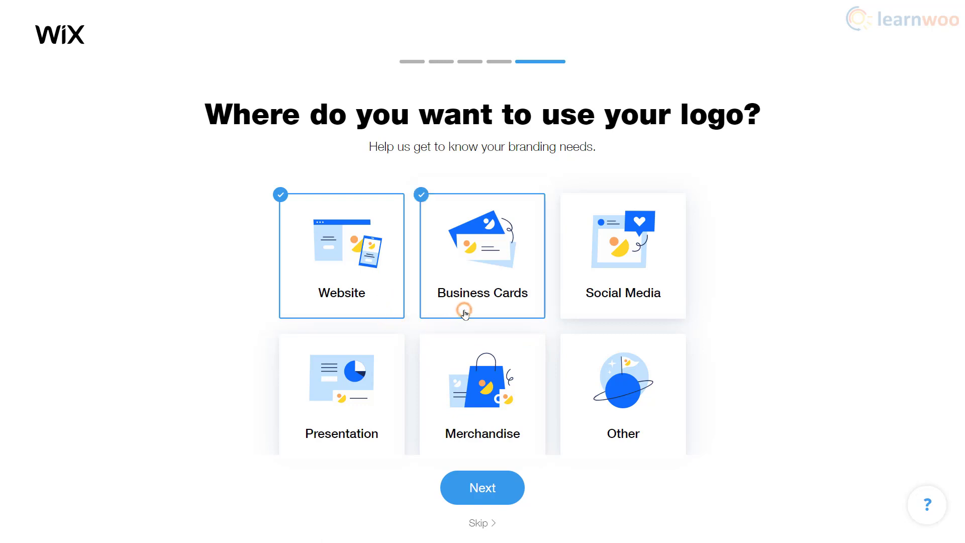
left_click(568, 312)
left_click(532, 436)
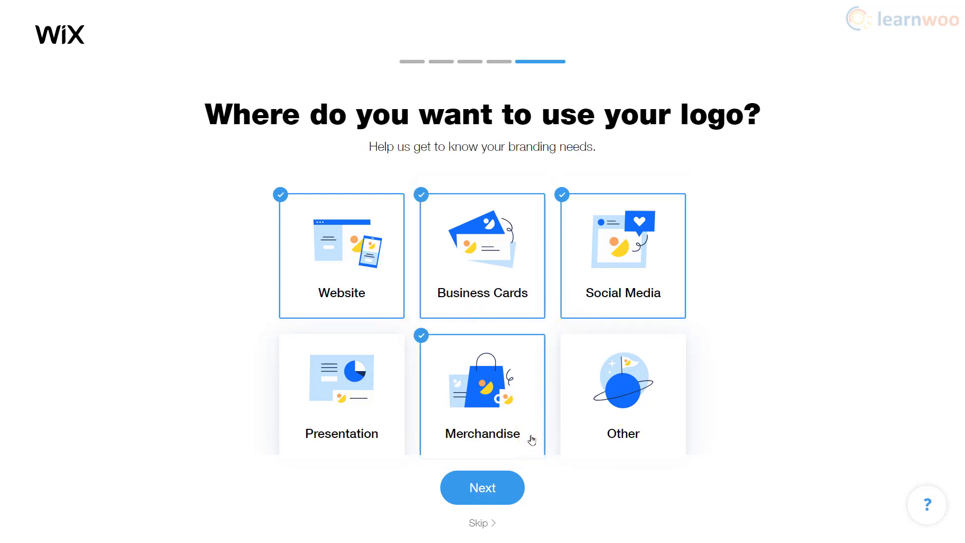
left_click(494, 489)
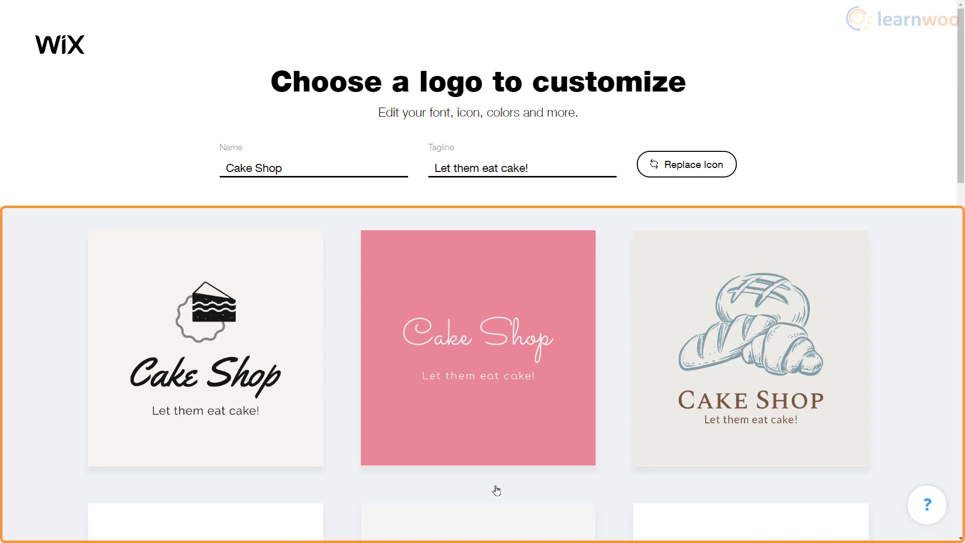
scroll(938, 396, "down", 5)
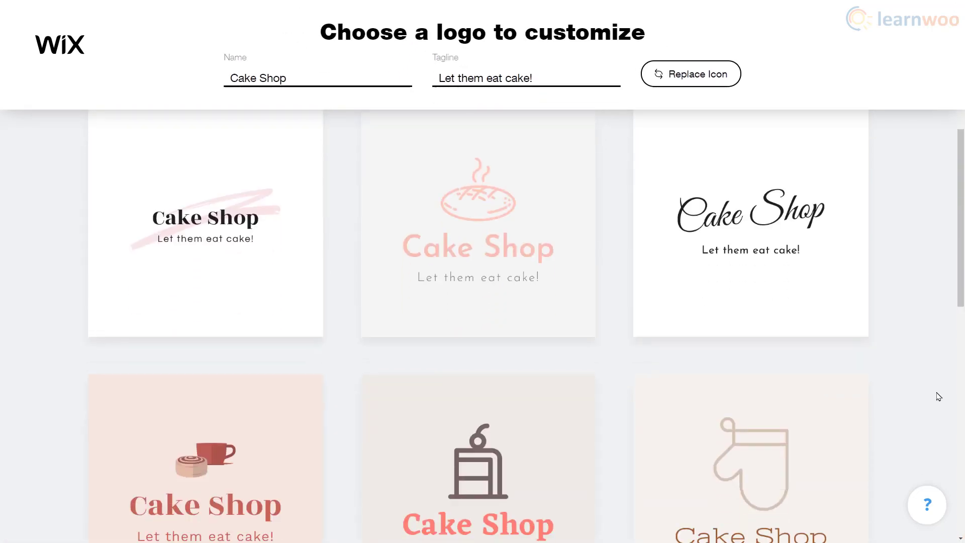
scroll(938, 396, "down", 1)
scroll(938, 395, "down", 3)
scroll(938, 396, "down", 4)
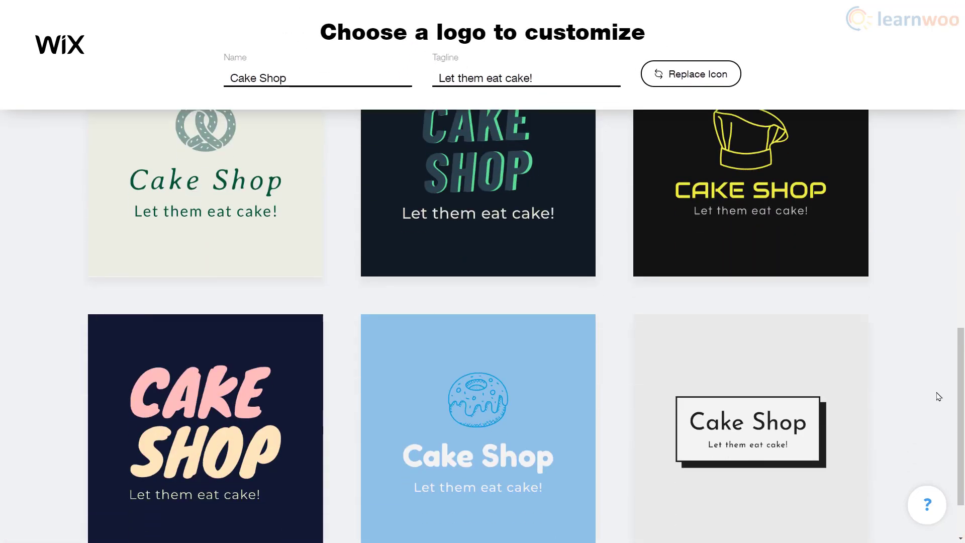
scroll(938, 395, "down", 2)
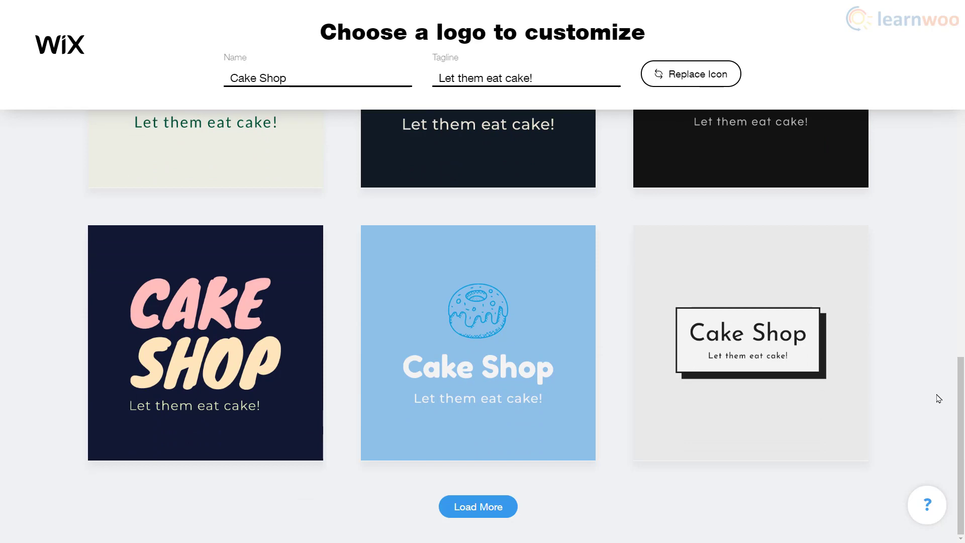
Load more logo suggestions three times until the cupcake Cake Shop design appears
left_click(502, 513)
scroll(930, 442, "down", 4)
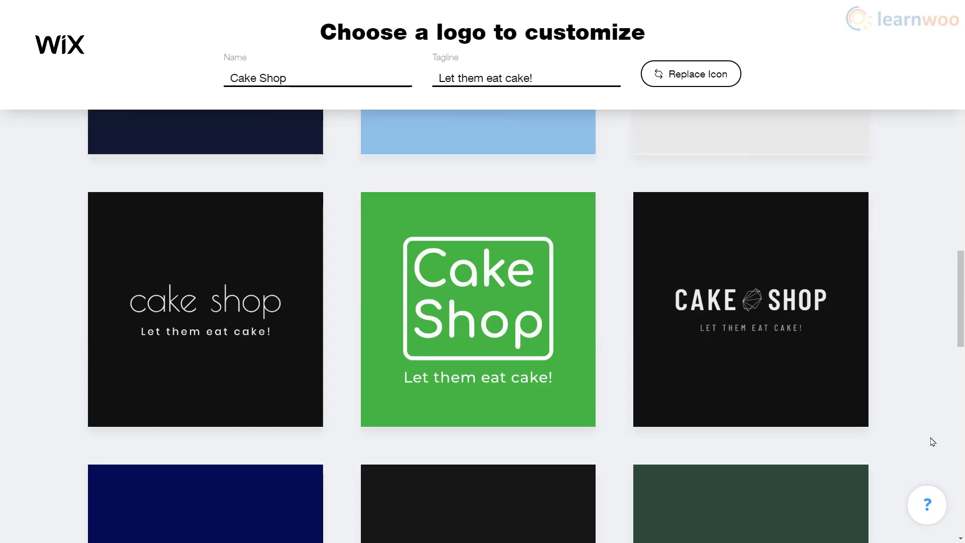
scroll(933, 442, "down", 4)
scroll(932, 442, "down", 4)
scroll(932, 442, "down", 2)
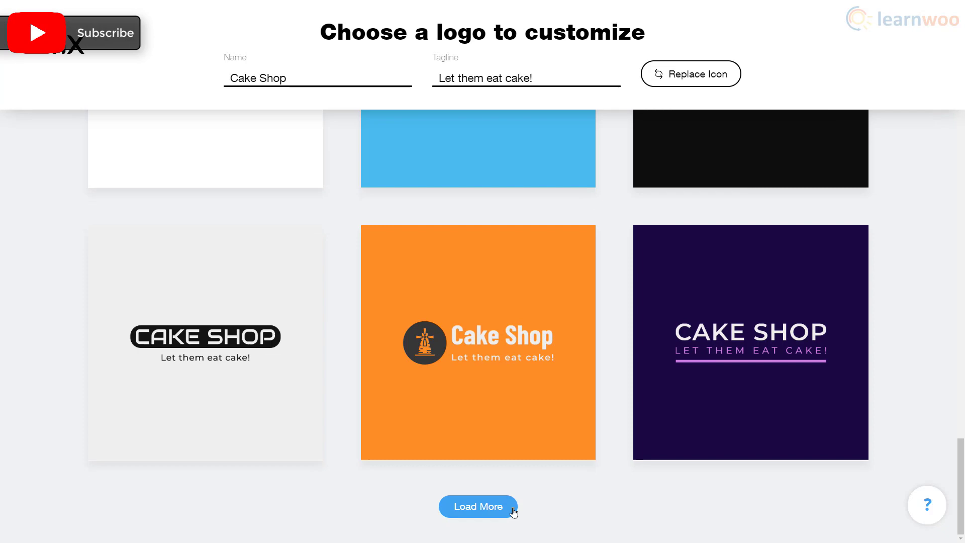
left_click(478, 506)
scroll(902, 405, "down", 3)
scroll(902, 405, "down", 4)
scroll(902, 404, "down", 4)
scroll(935, 426, "down", 2)
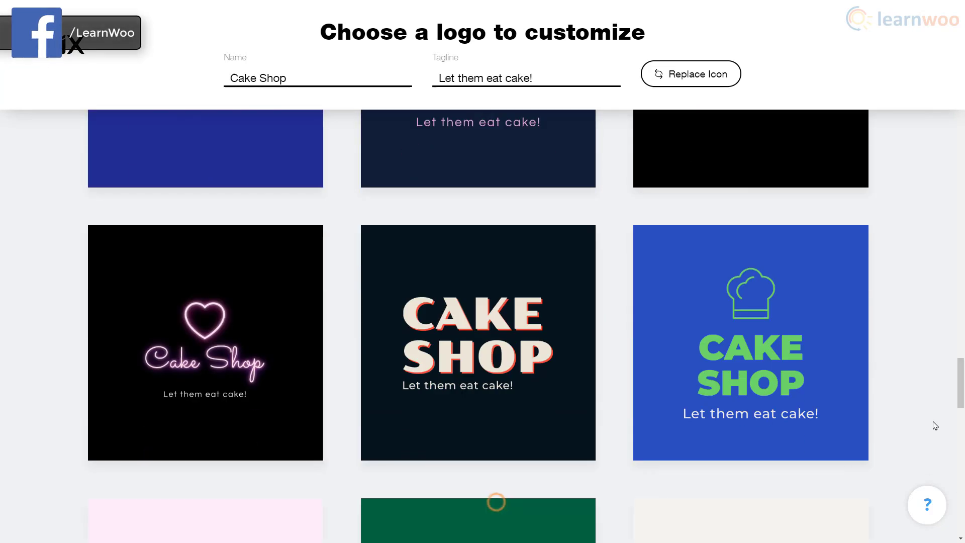
scroll(935, 426, "down", 3)
scroll(934, 426, "down", 3)
scroll(935, 426, "down", 3)
scroll(935, 426, "down", 1)
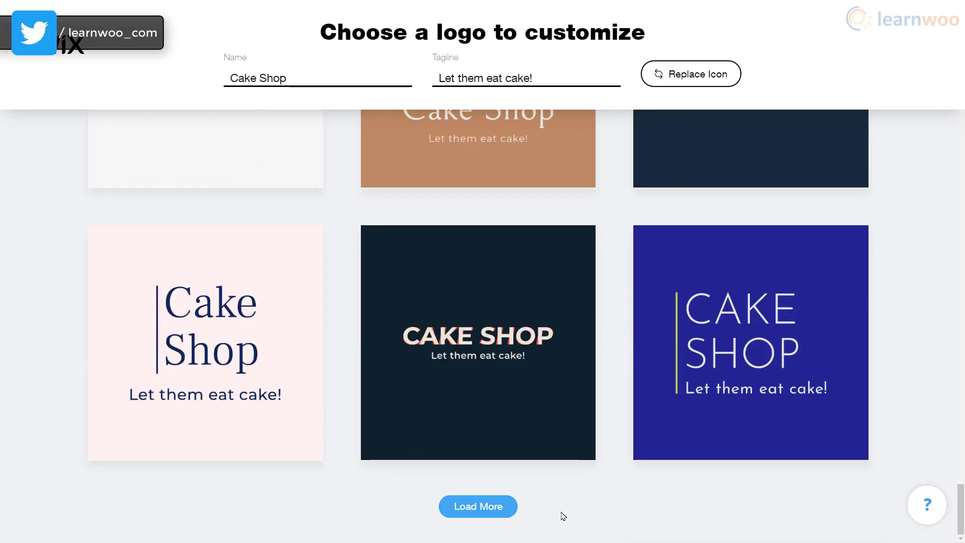
left_click(478, 506)
scroll(906, 419, "down", 3)
scroll(905, 420, "down", 2)
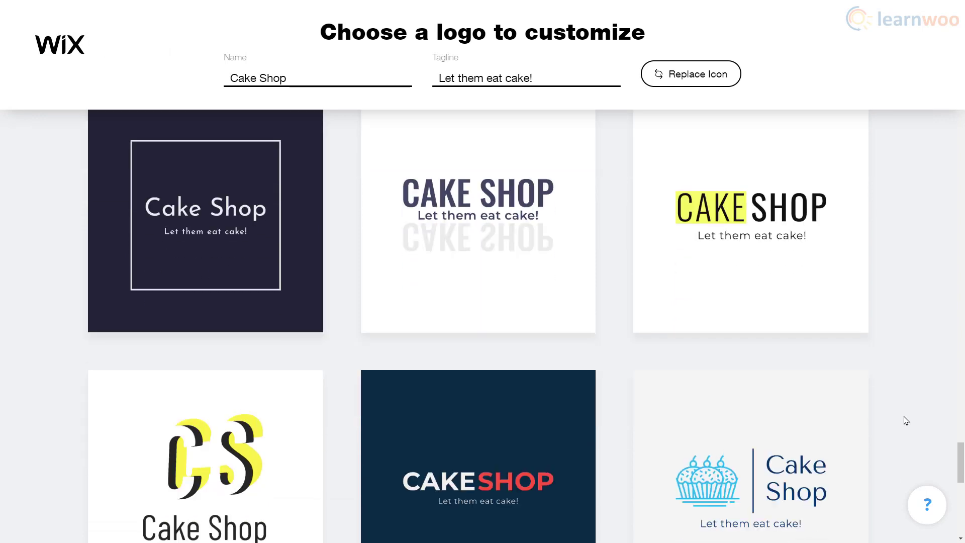
scroll(905, 420, "down", 2)
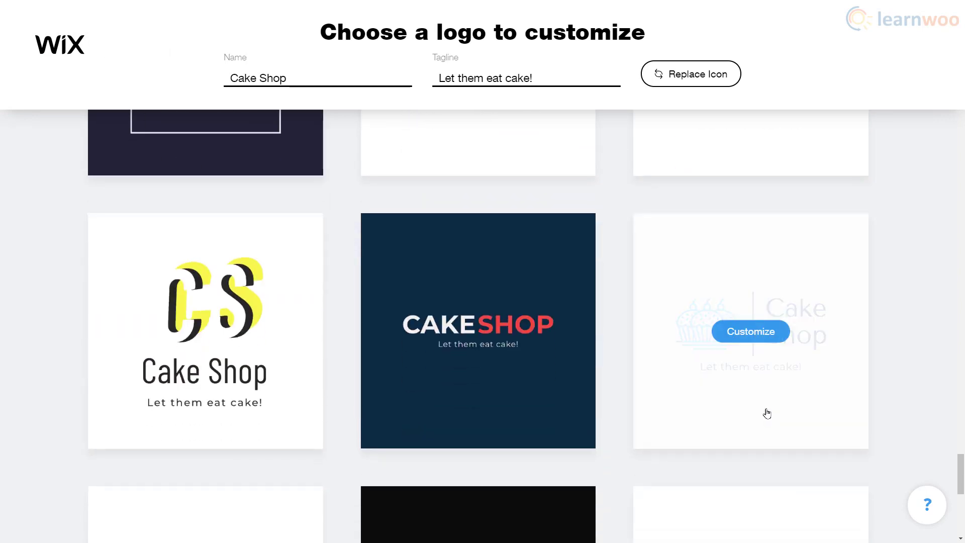
Open the cupcake Cake Shop logo in the editor and swap its icon for a cake slice
left_click(750, 332)
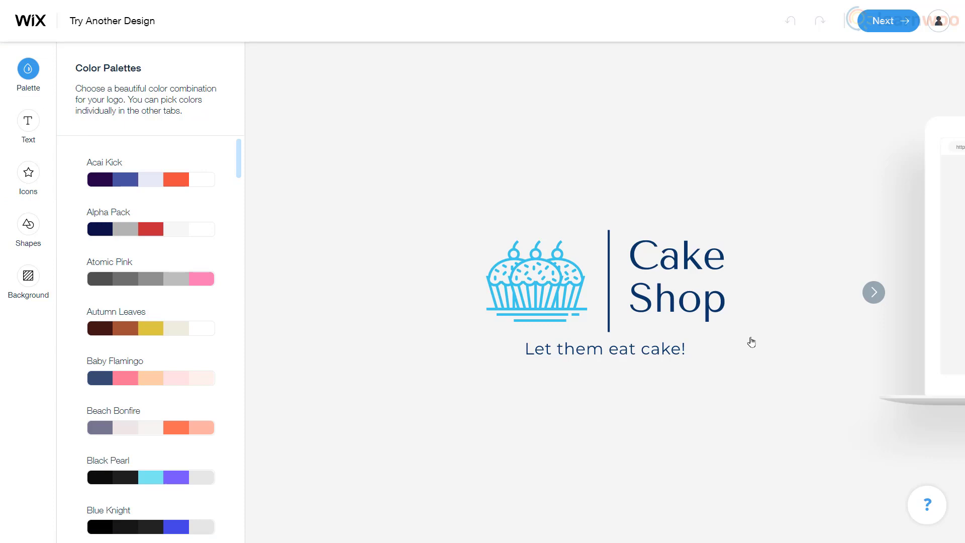
left_click(18, 181)
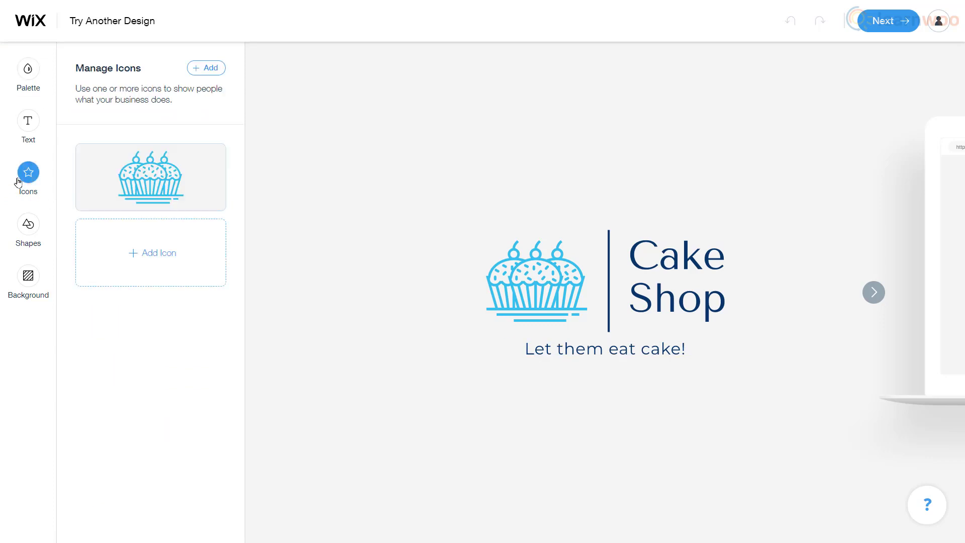
mouse_move(149, 176)
left_click(145, 179)
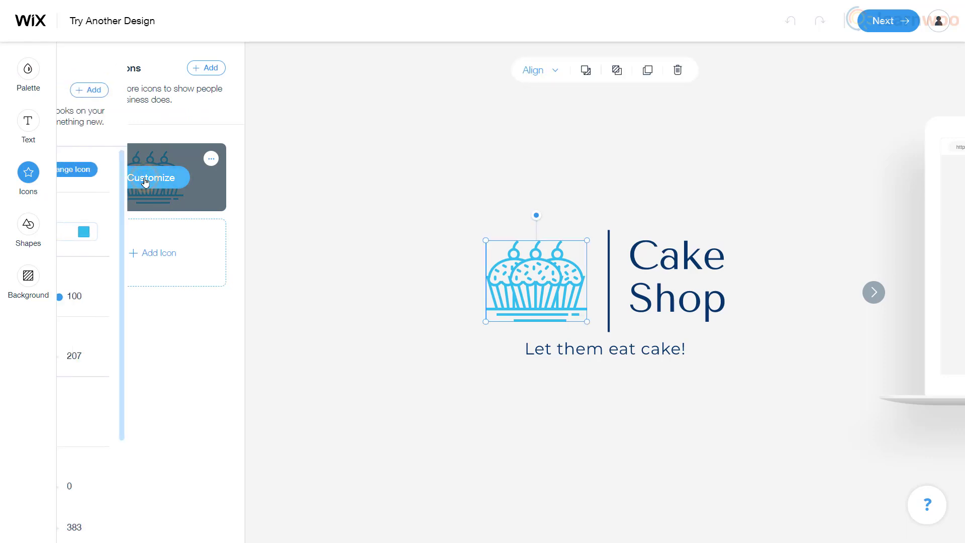
left_click(179, 176)
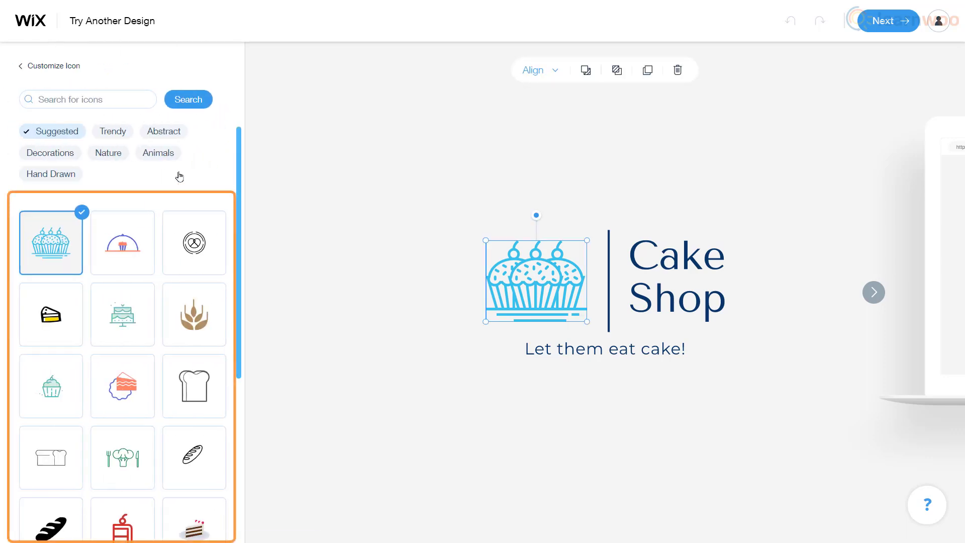
scroll(230, 249, "down", 5)
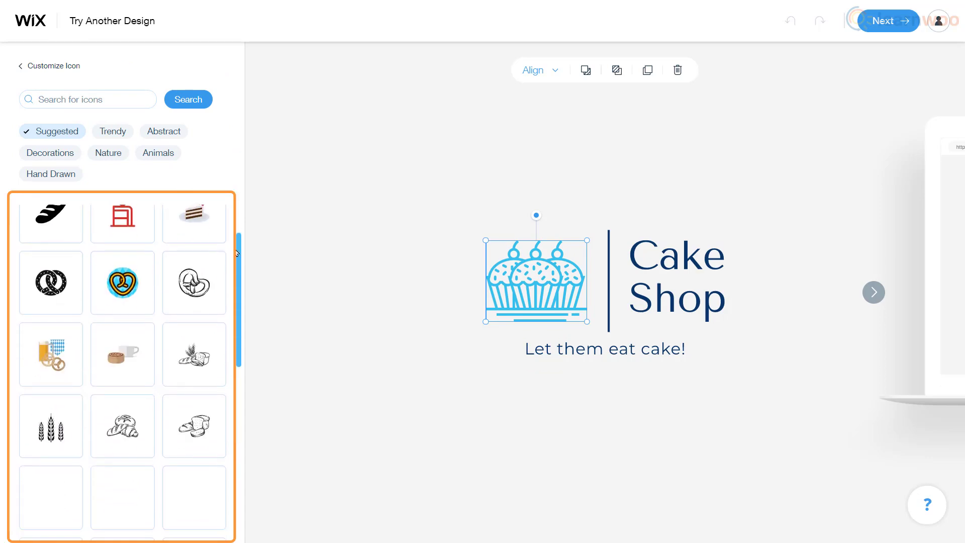
scroll(234, 252, "down", 3)
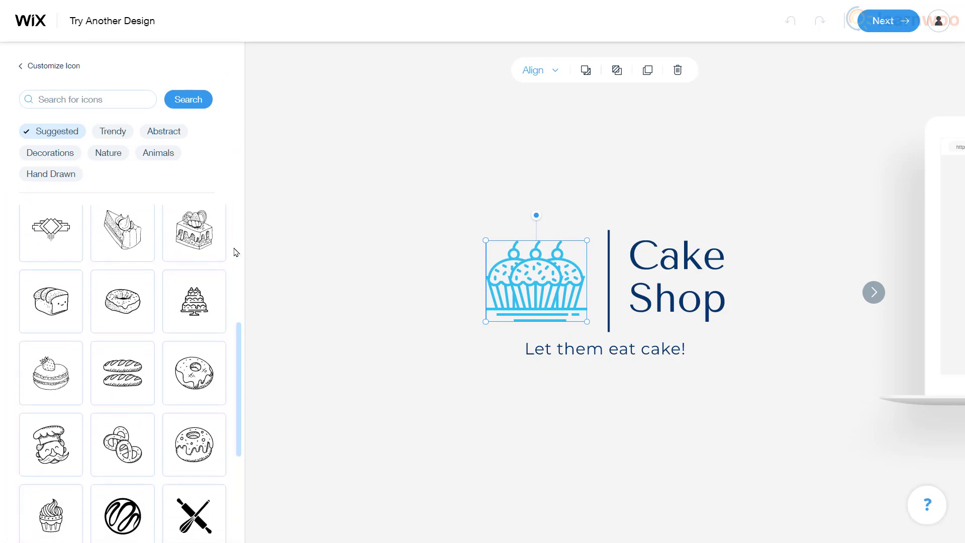
scroll(234, 252, "down", 3)
scroll(233, 252, "up", 5)
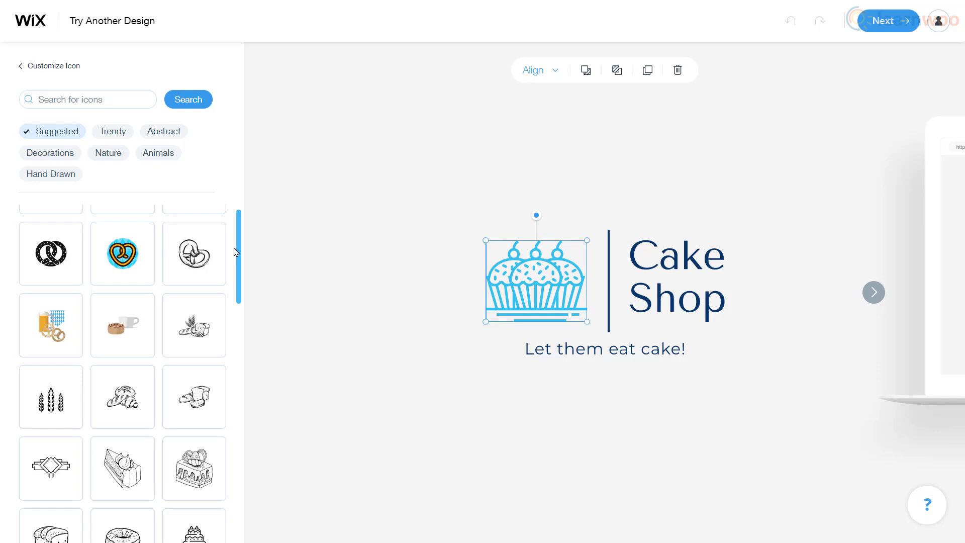
scroll(233, 251, "up", 3)
scroll(234, 251, "up", 2)
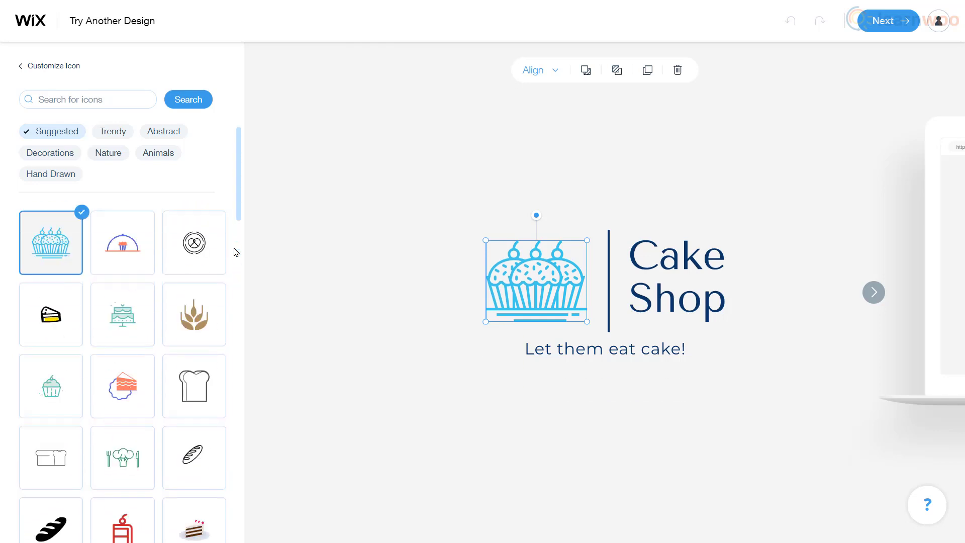
left_click(69, 325)
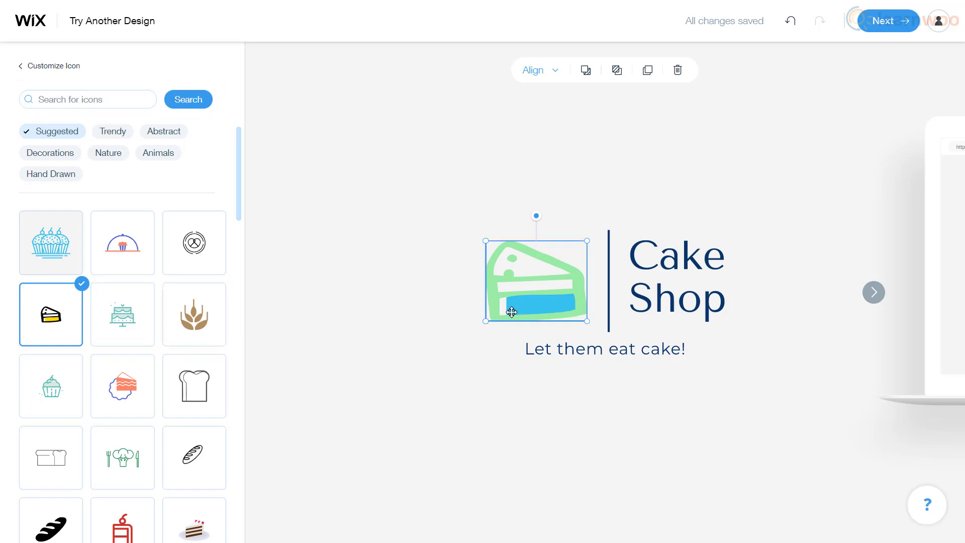
left_click_drag(540, 295, 543, 293)
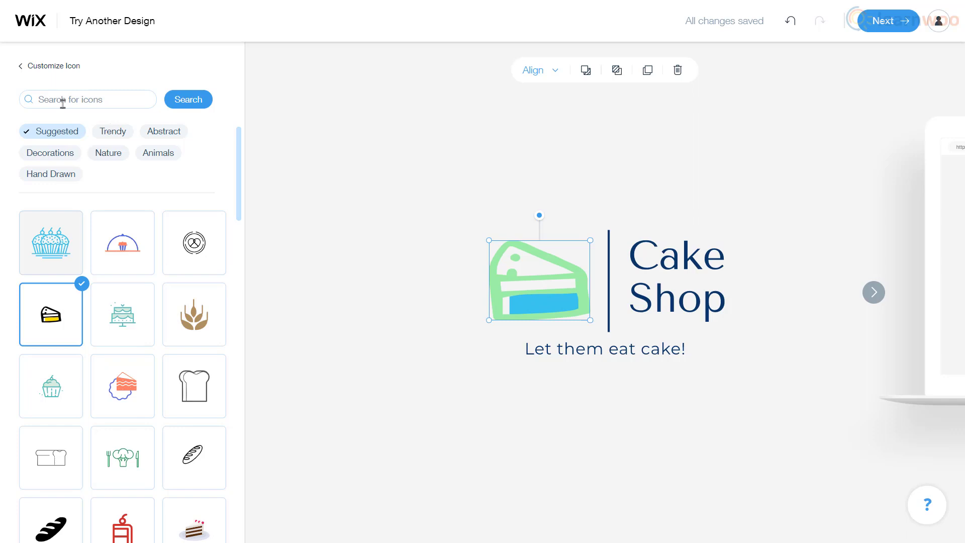
left_click(55, 66)
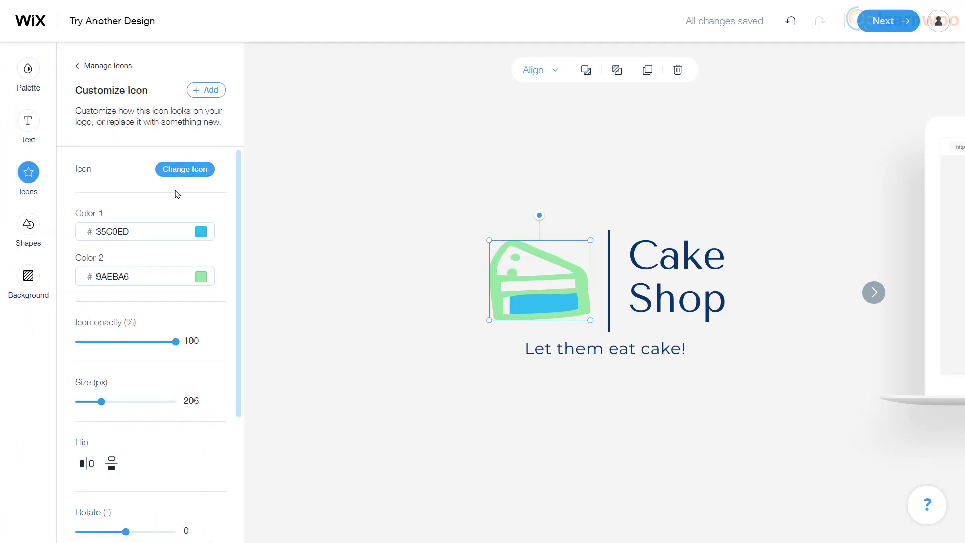
Recolour the cake icon #ED35E8 and #E2F130, then shrink it to 201 px
left_click(199, 231)
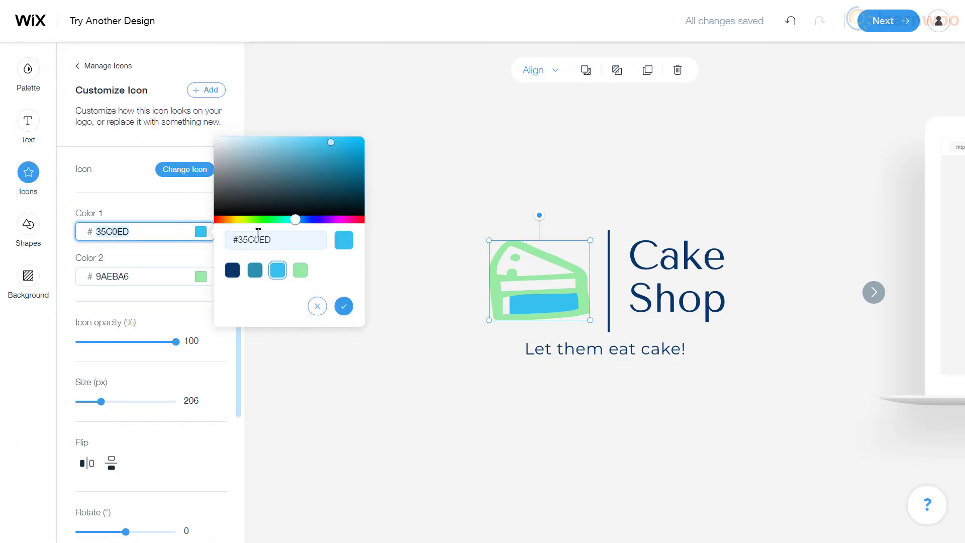
left_click(340, 220)
left_click(200, 277)
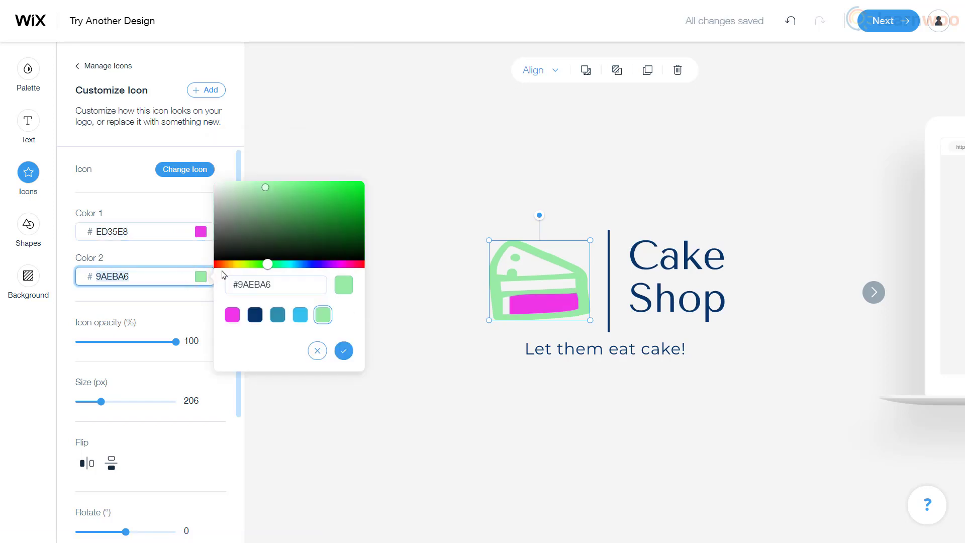
left_click(240, 263)
left_click(335, 185)
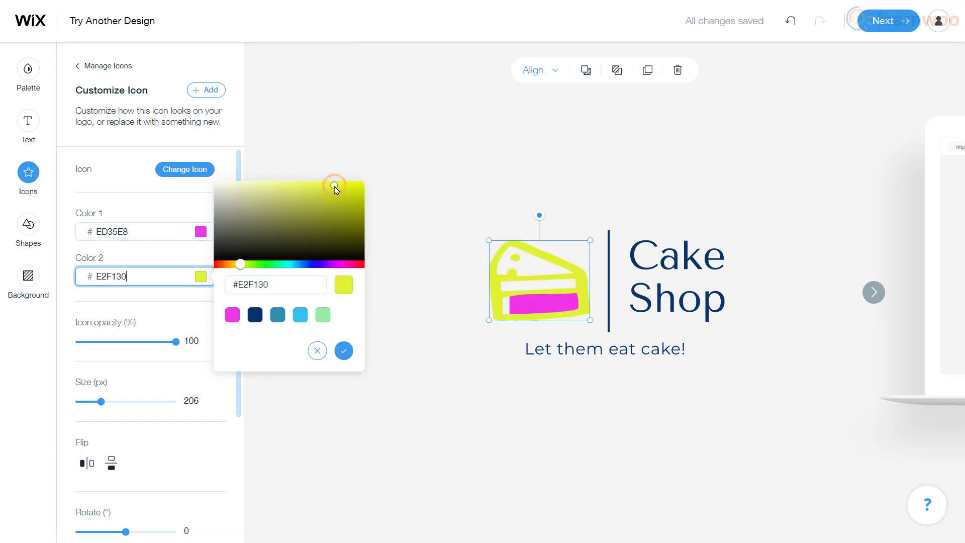
left_click(344, 351)
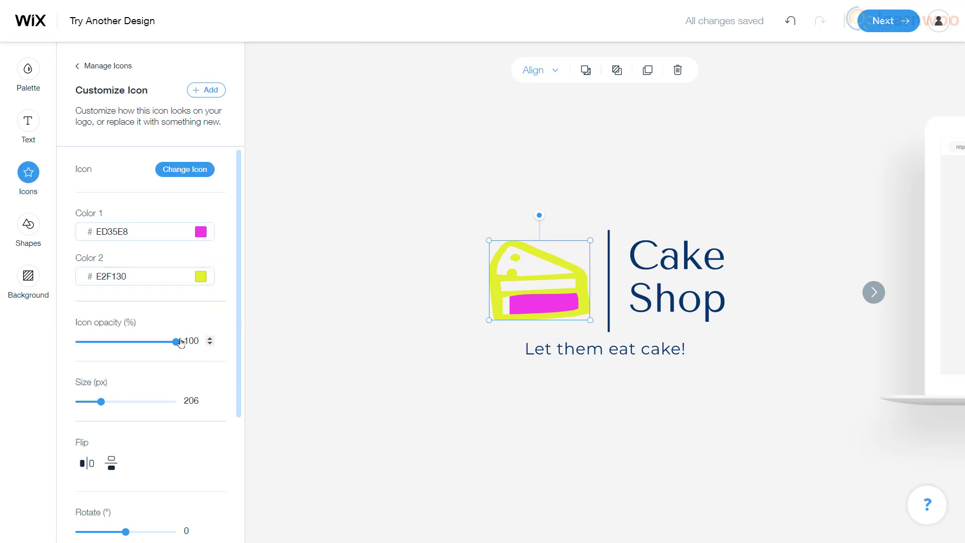
mouse_move(136, 348)
left_mouse_down()
mouse_move(78, 348)
mouse_move(188, 354)
left_mouse_up()
left_click_drag(103, 403, 100, 402)
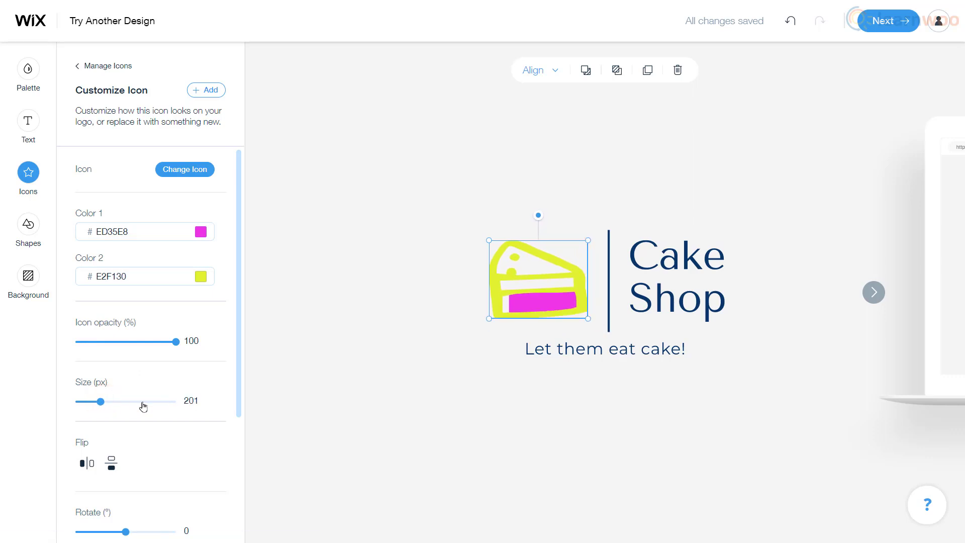
scroll(194, 410, "down", 2)
scroll(194, 409, "down", 2)
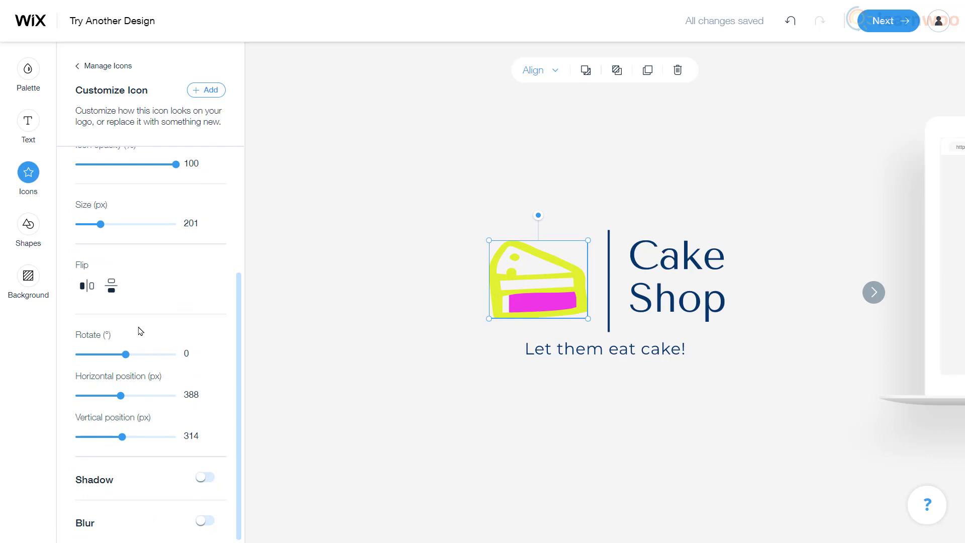
Try flipping and rotating the cake icon, then position it at 386 × 310 px
left_click(85, 295)
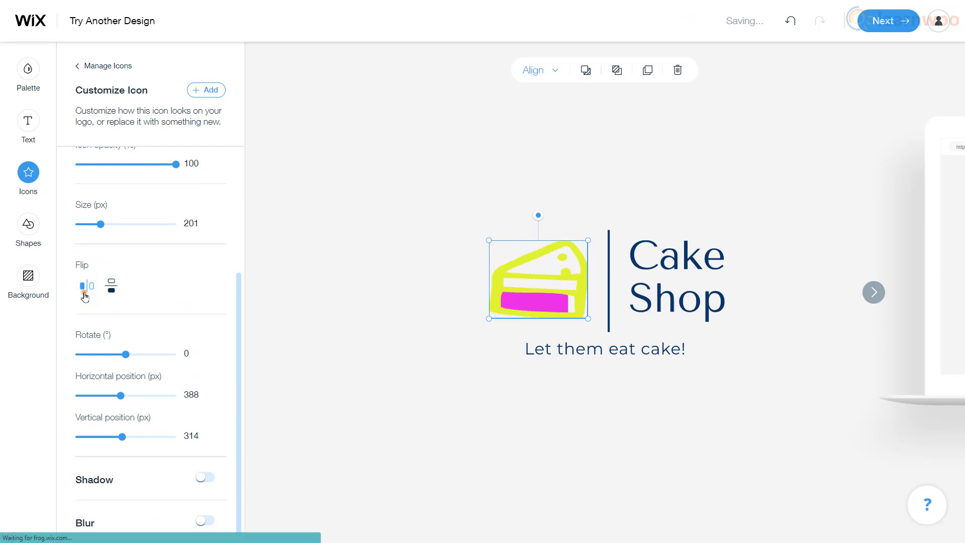
left_click(113, 294)
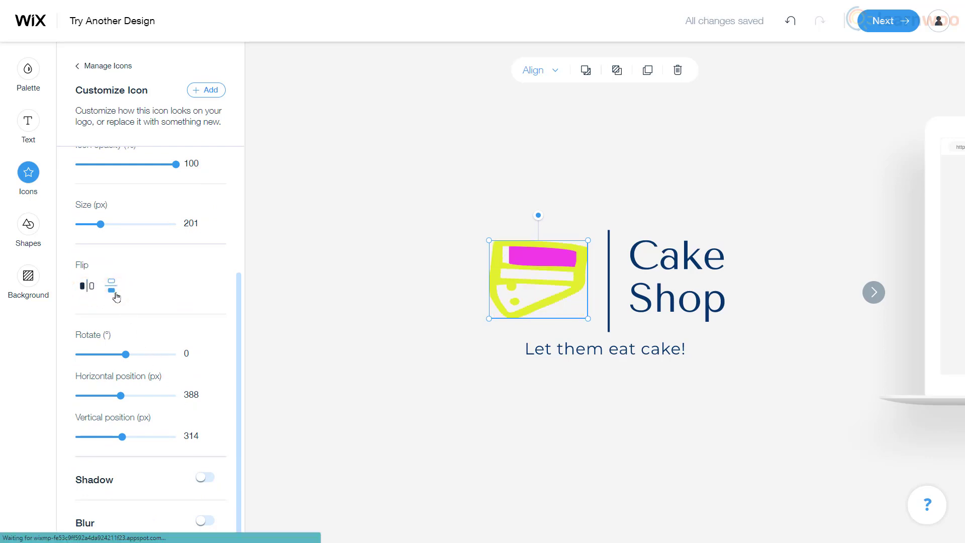
left_click_drag(126, 356, 126, 356)
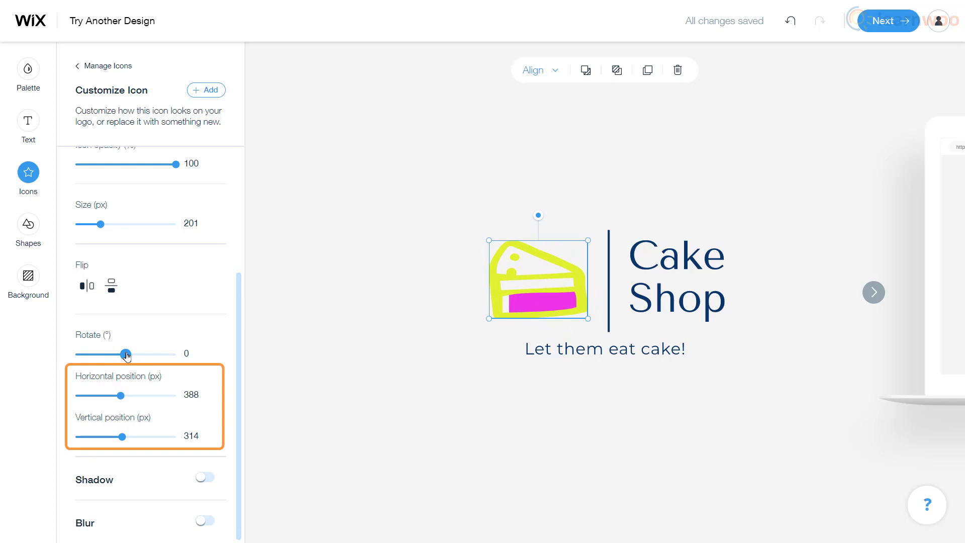
left_click_drag(120, 395, 121, 396)
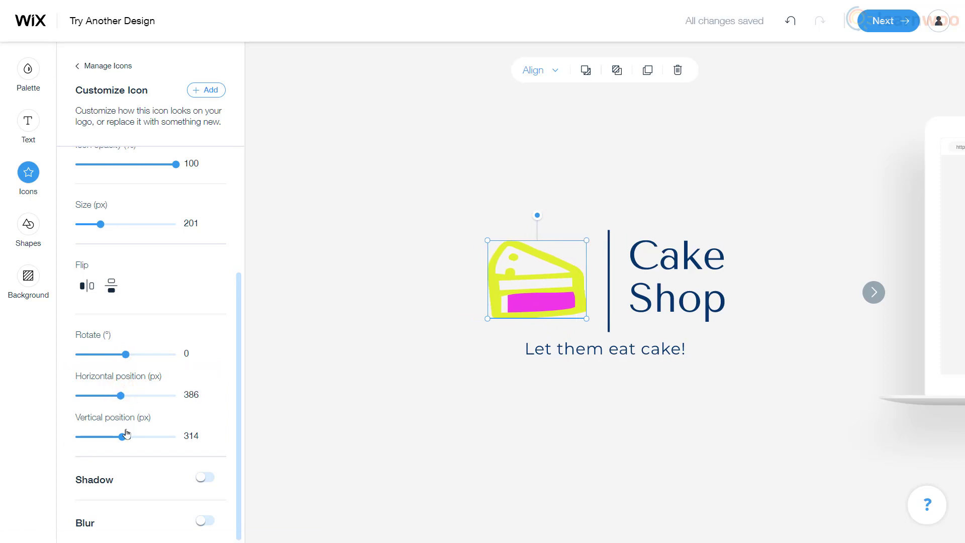
mouse_move(122, 437)
left_mouse_down()
mouse_move(114, 438)
mouse_move(123, 437)
left_mouse_up()
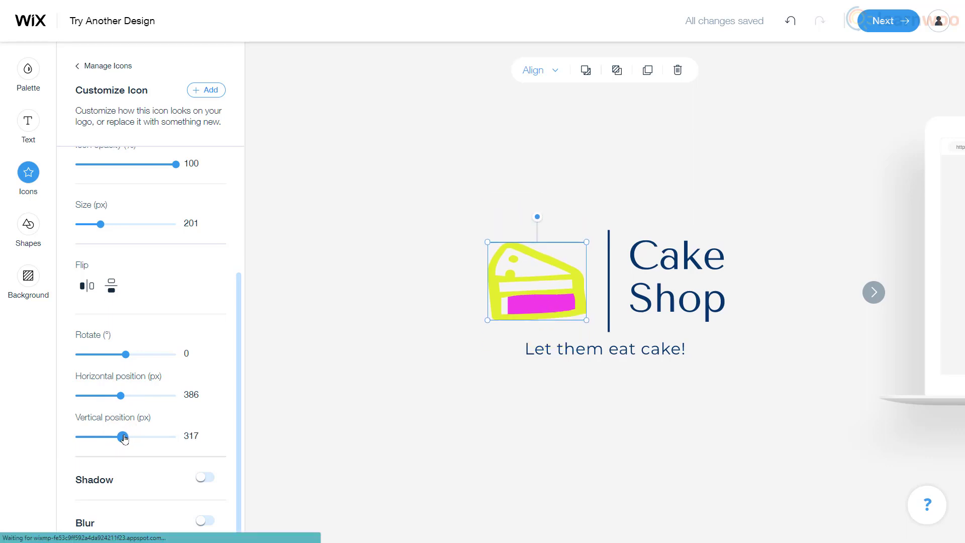
Try shadow and blur on the cake icon, switch both off, and return to the icon list
left_click(205, 478)
scroll(222, 459, "down", 2)
scroll(223, 461, "down", 2)
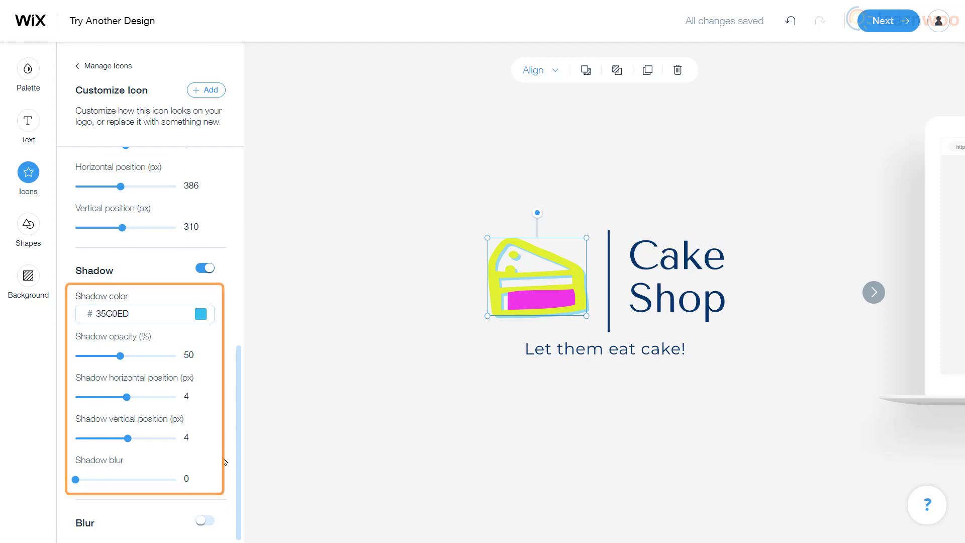
left_click(208, 520)
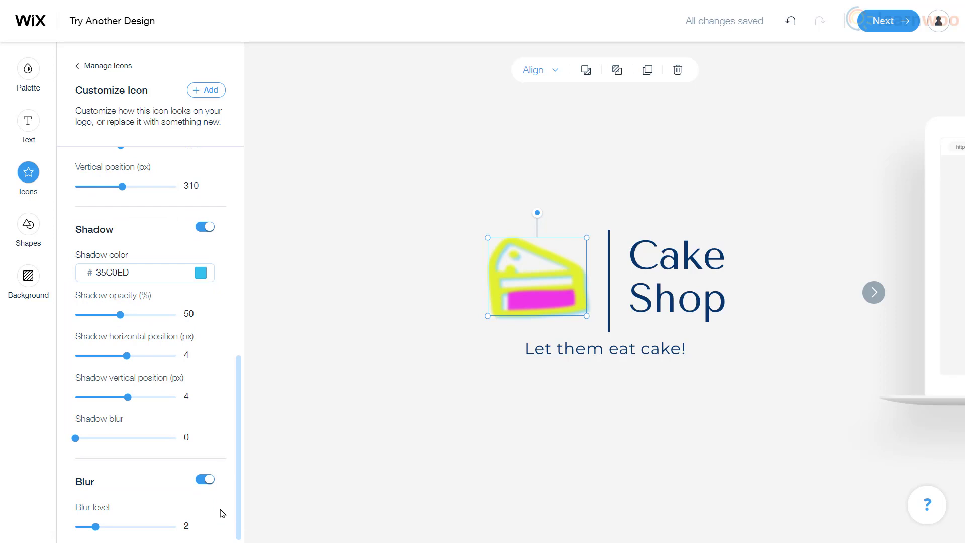
left_click(205, 480)
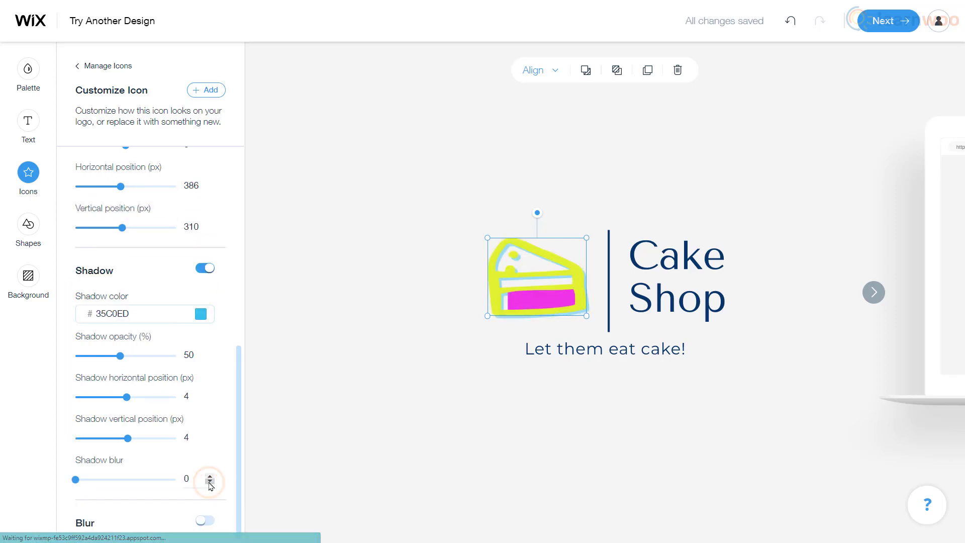
left_click(206, 273)
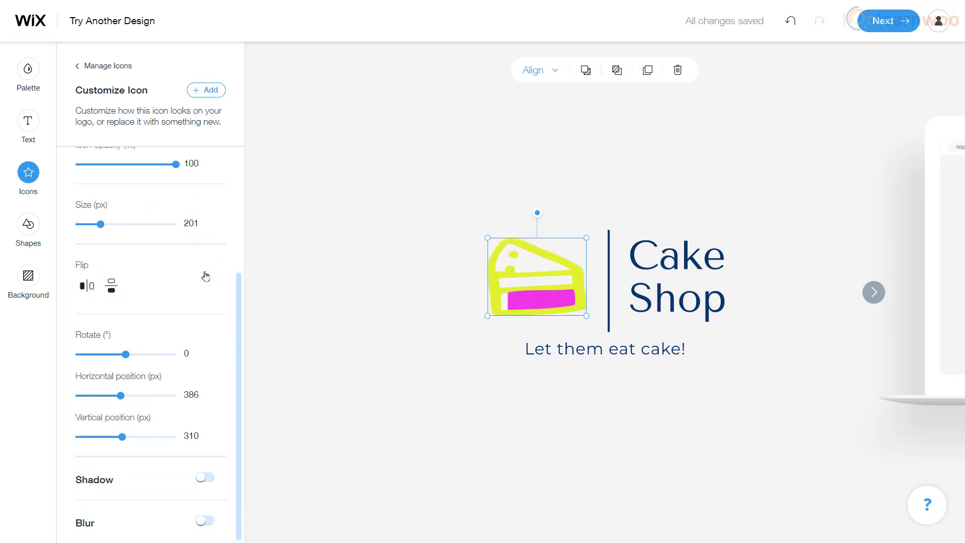
left_click(90, 69)
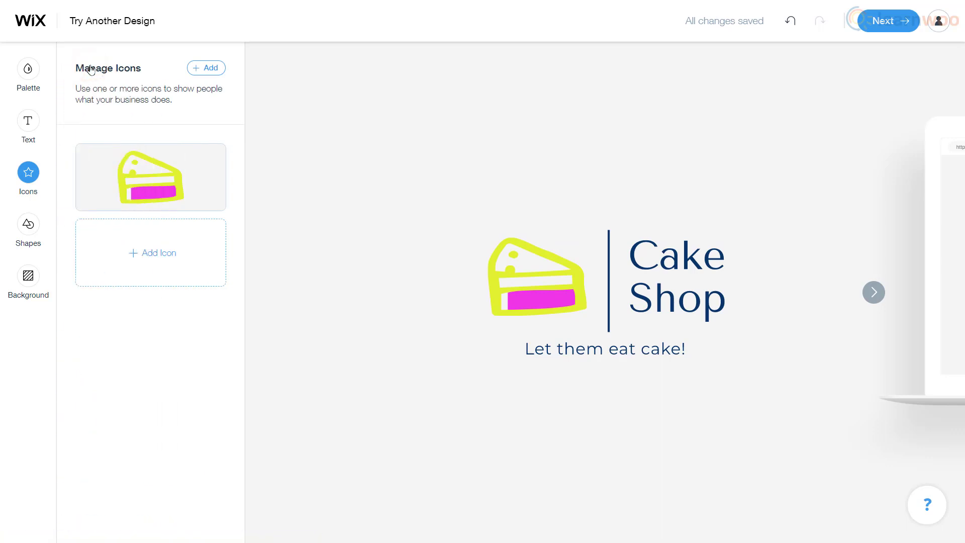
Add an oven mitt icon, place it on the cake slice's corner, and move it backward
left_click(136, 255)
scroll(138, 260, "down", 4)
scroll(137, 260, "down", 3)
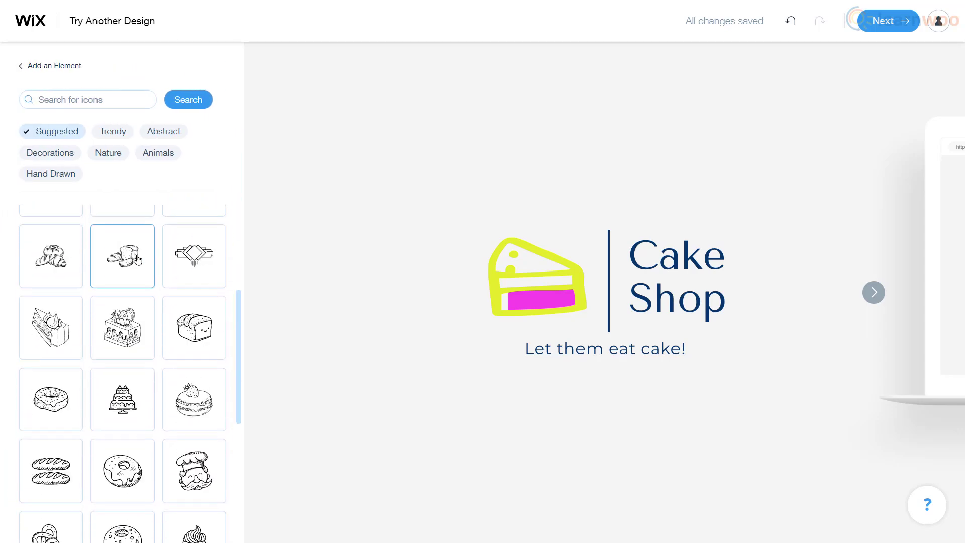
scroll(136, 260, "down", 3)
scroll(135, 258, "down", 1)
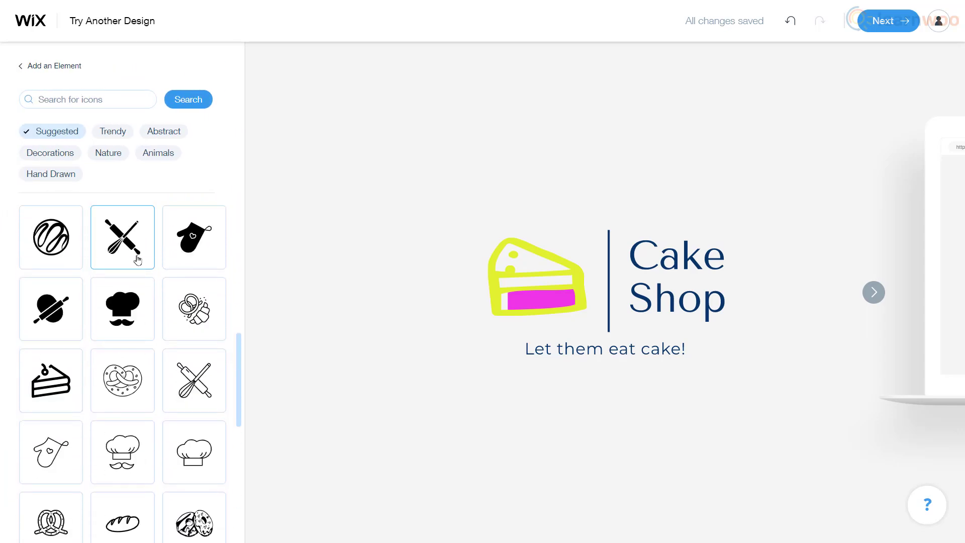
left_click(174, 254)
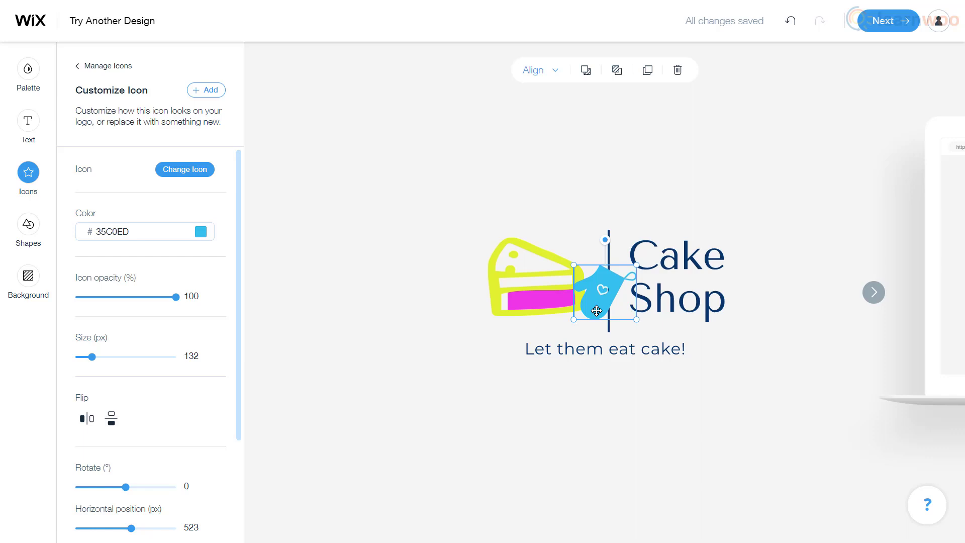
mouse_move(596, 310)
left_mouse_down()
mouse_move(565, 273)
mouse_move(555, 275)
left_mouse_up()
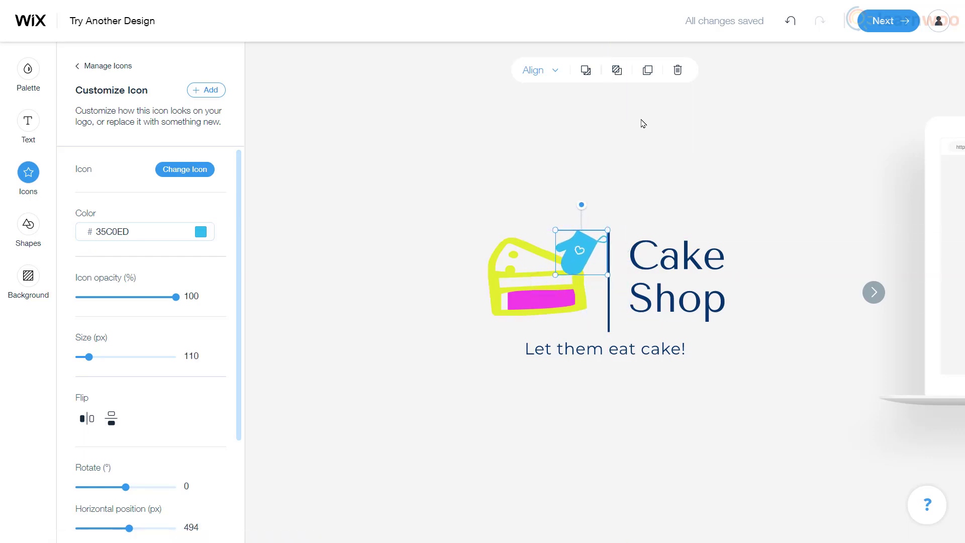
left_click(627, 77)
left_click(29, 129)
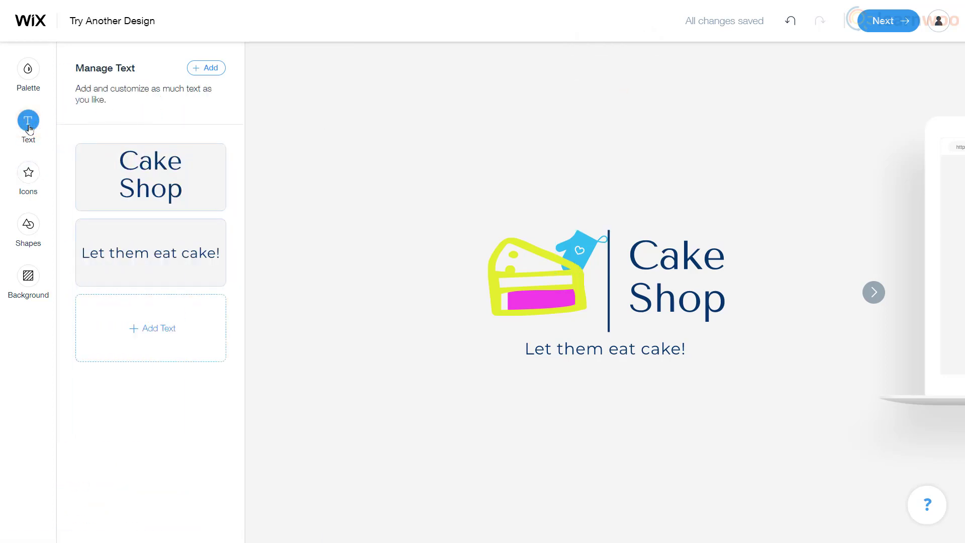
Change the Cake Shop title's font to Yellowtail - 400
mouse_move(149, 177)
left_click(137, 181)
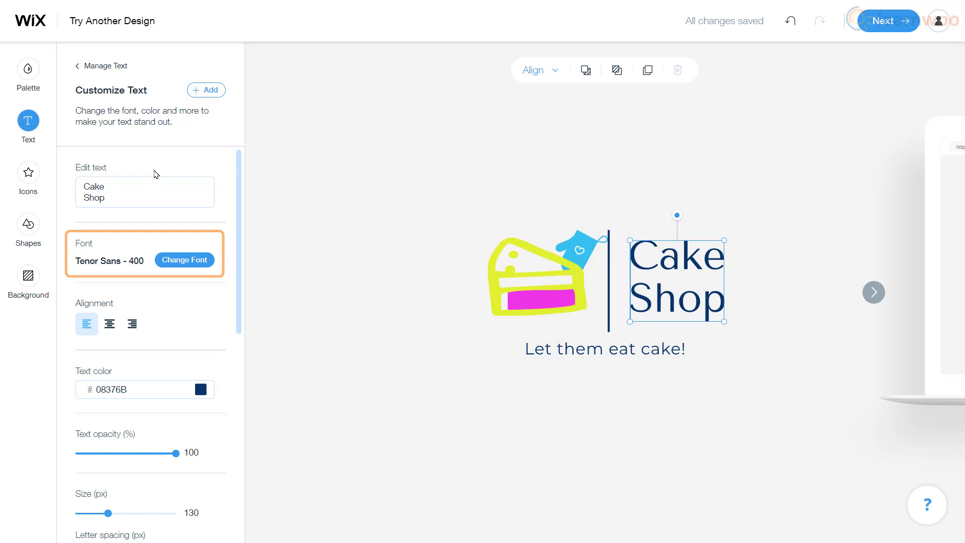
left_click(167, 262)
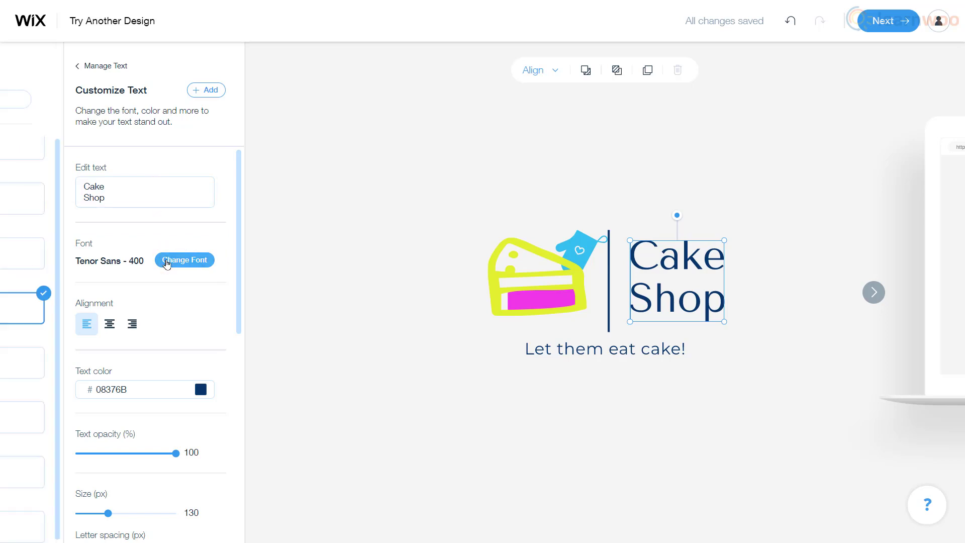
scroll(166, 263, "down", 5)
scroll(167, 264, "down", 5)
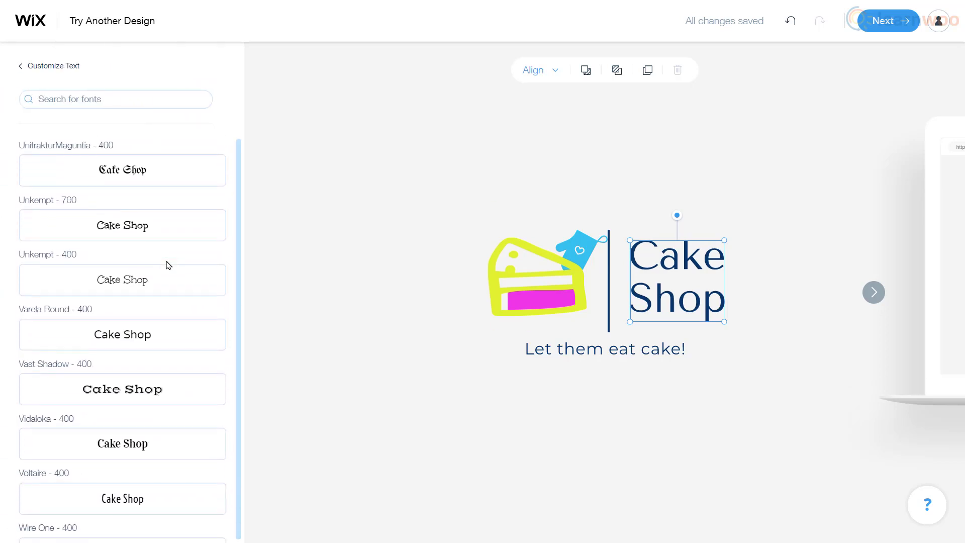
scroll(167, 264, "down", 5)
scroll(168, 265, "down", 1)
scroll(167, 265, "down", 2)
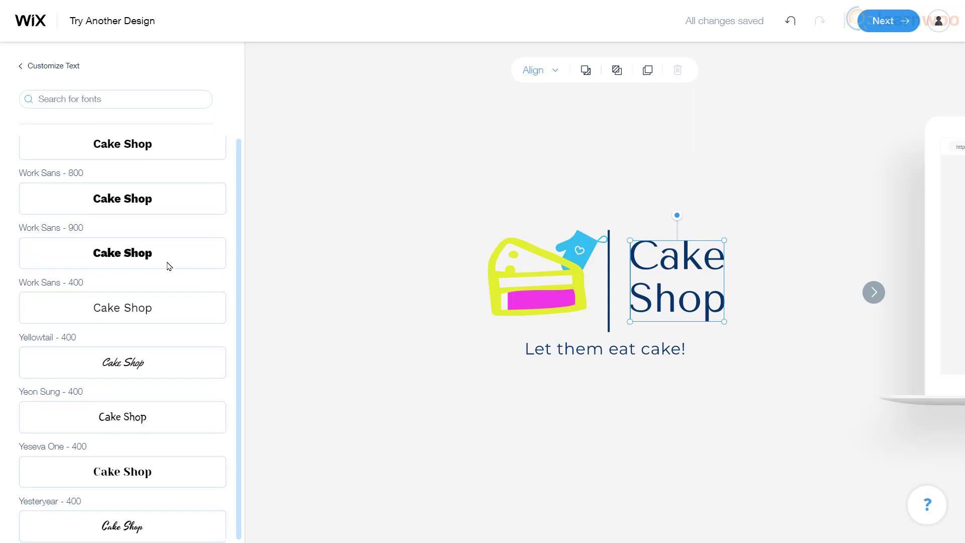
left_click(162, 360)
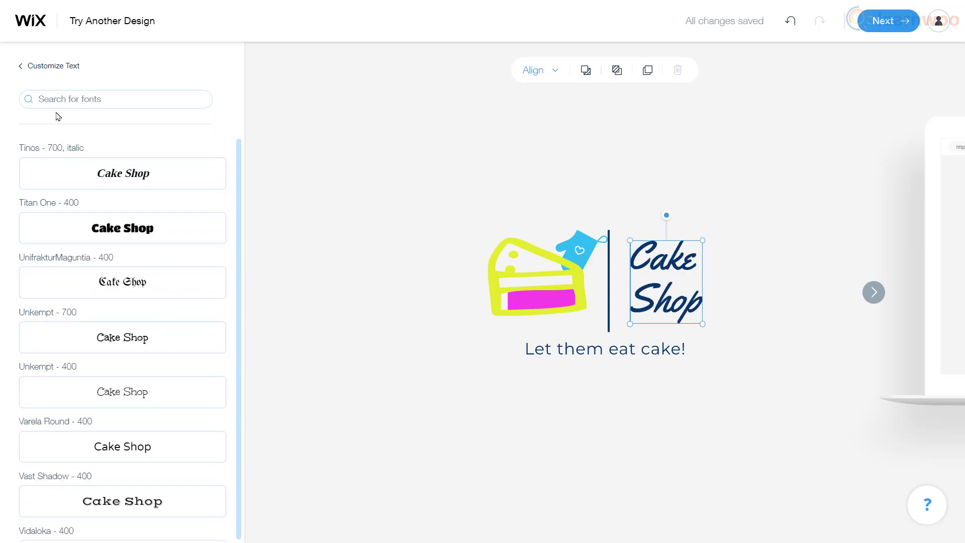
left_click(53, 68)
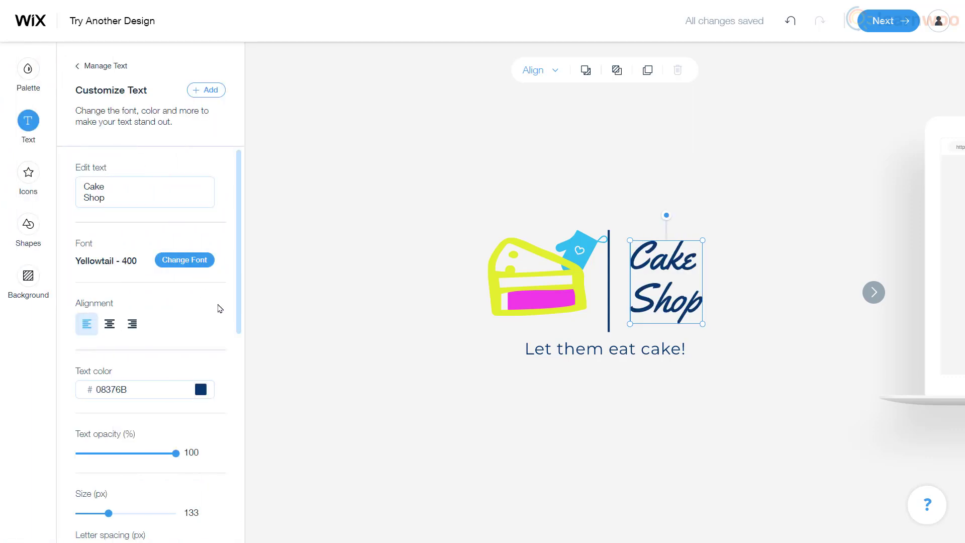
scroll(219, 308, "down", 3)
left_click_drag(109, 268, 114, 269)
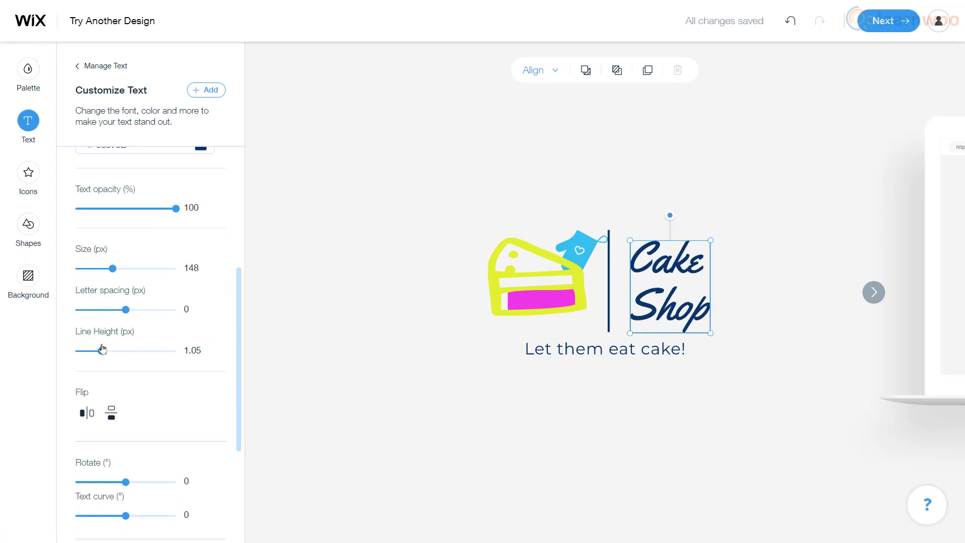
Set the Cake Shop title to 141 px with 0.95 line height, then return to the logo texts list
left_click_drag(103, 352, 99, 351)
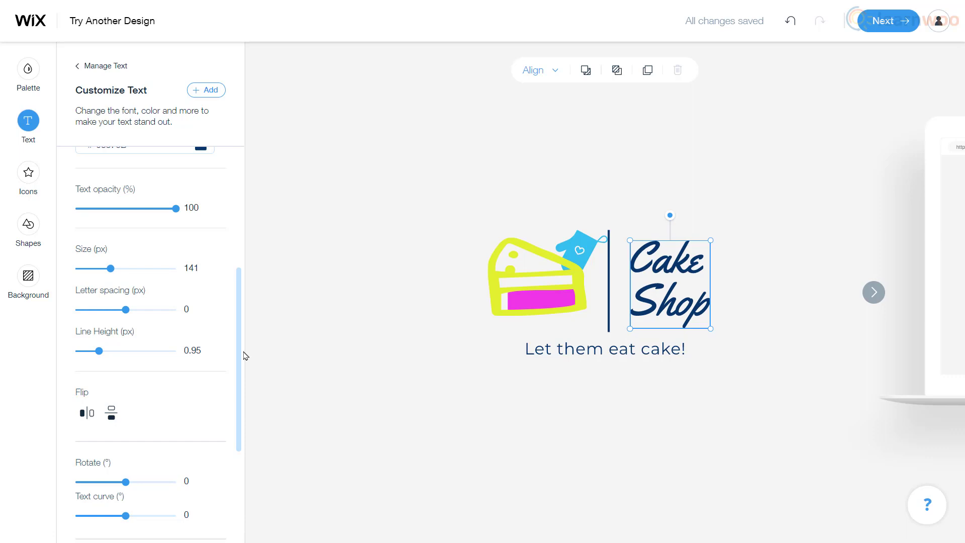
left_click_drag(664, 285, 667, 280)
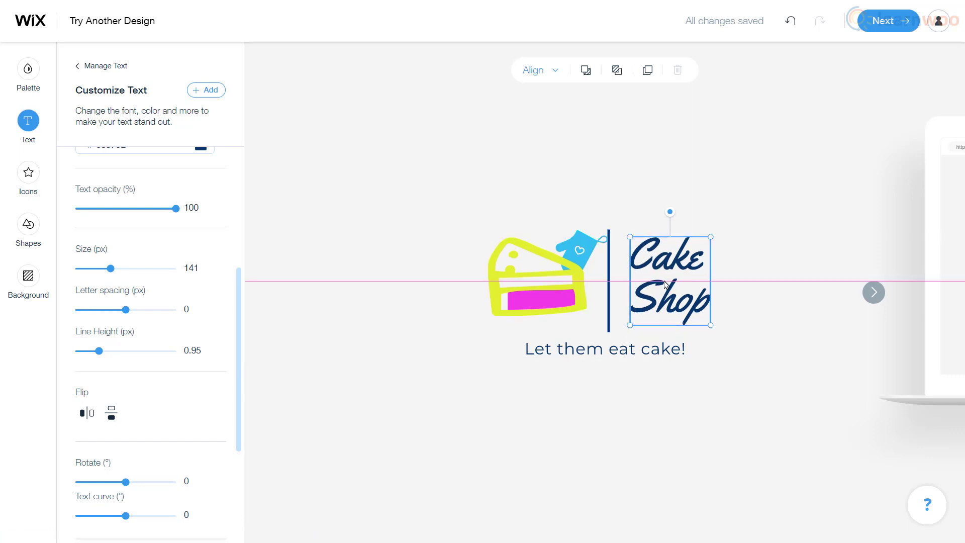
scroll(233, 392, "down", 1)
scroll(233, 391, "down", 1)
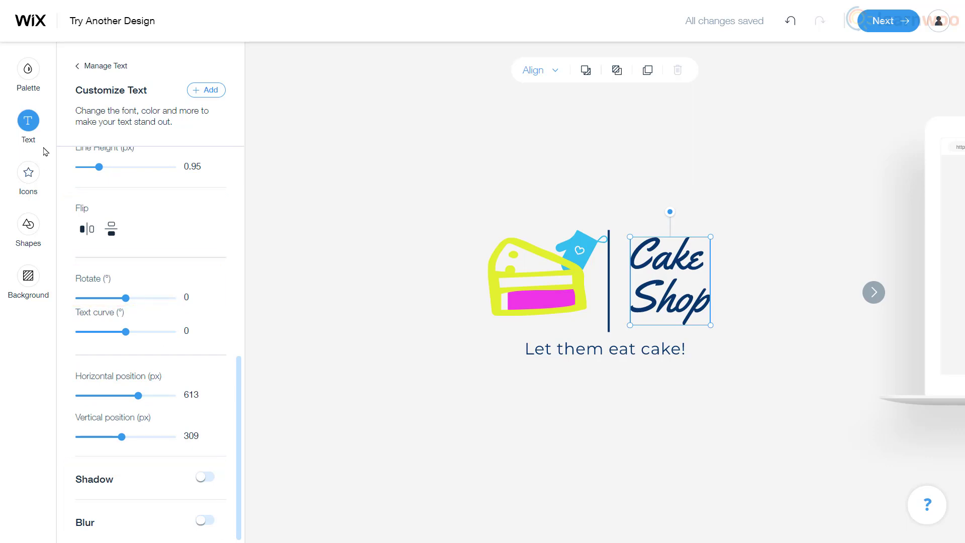
left_click(98, 68)
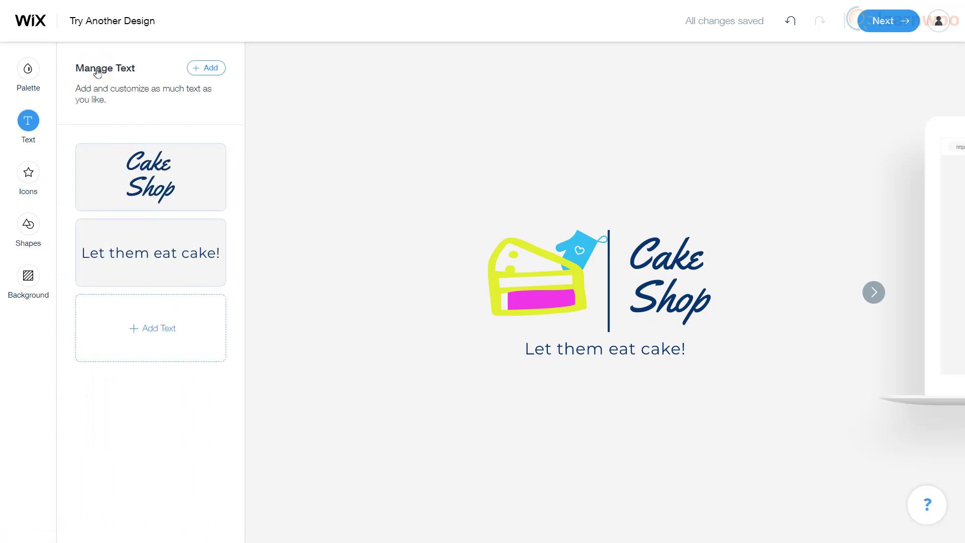
Add a square shape and send it behind the divider line and cake slice
left_click(34, 230)
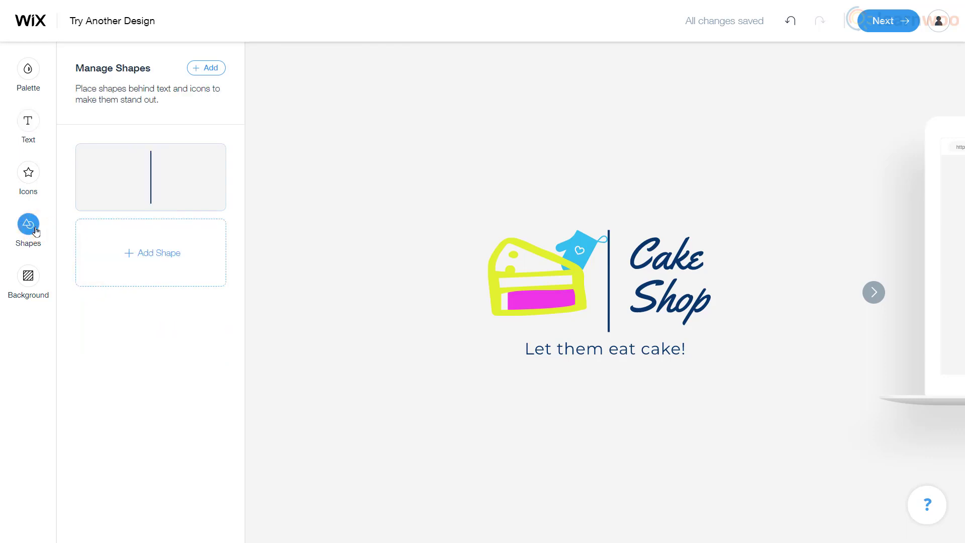
left_click(135, 256)
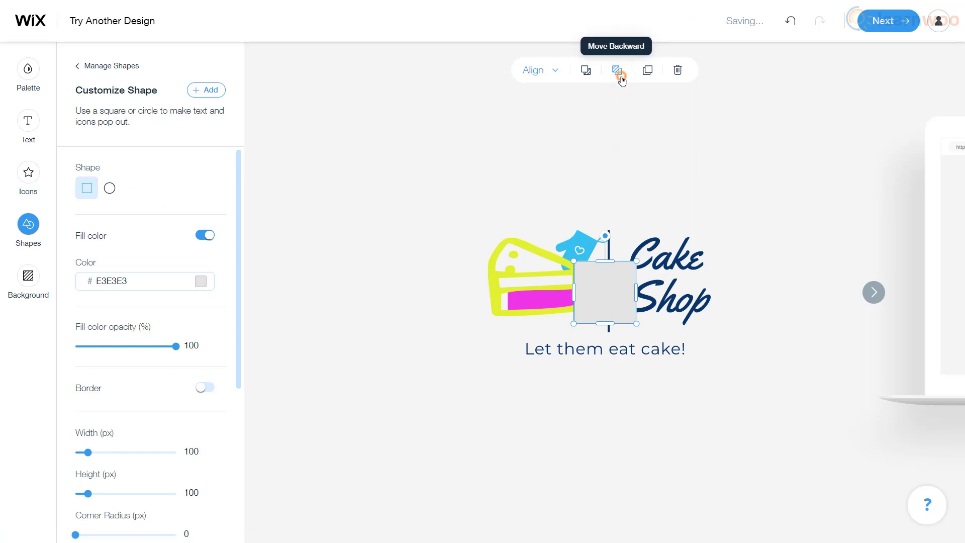
left_click(616, 71)
left_click(620, 76)
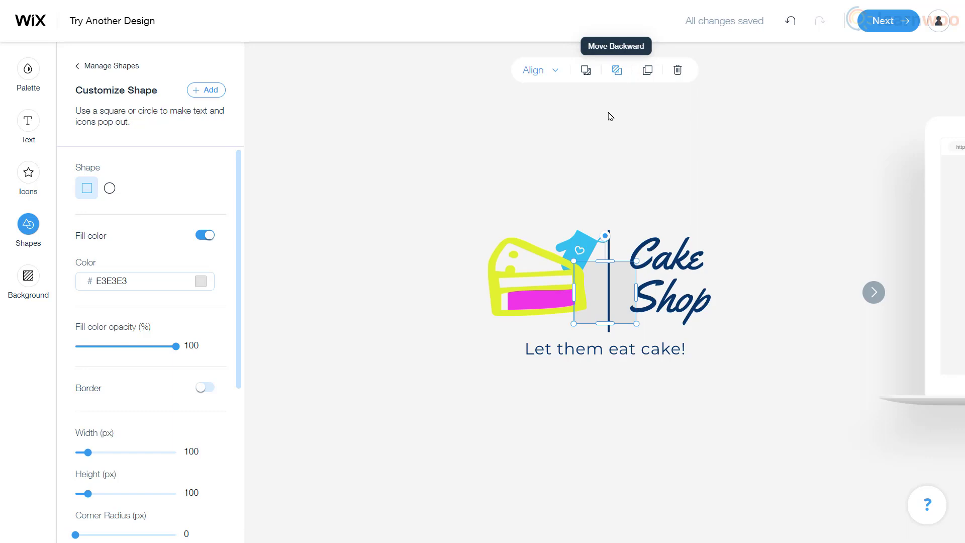
Stretch the rectangle to enclose the cake icon, Cake Shop title and tagline
left_click_drag(574, 261, 467, 213)
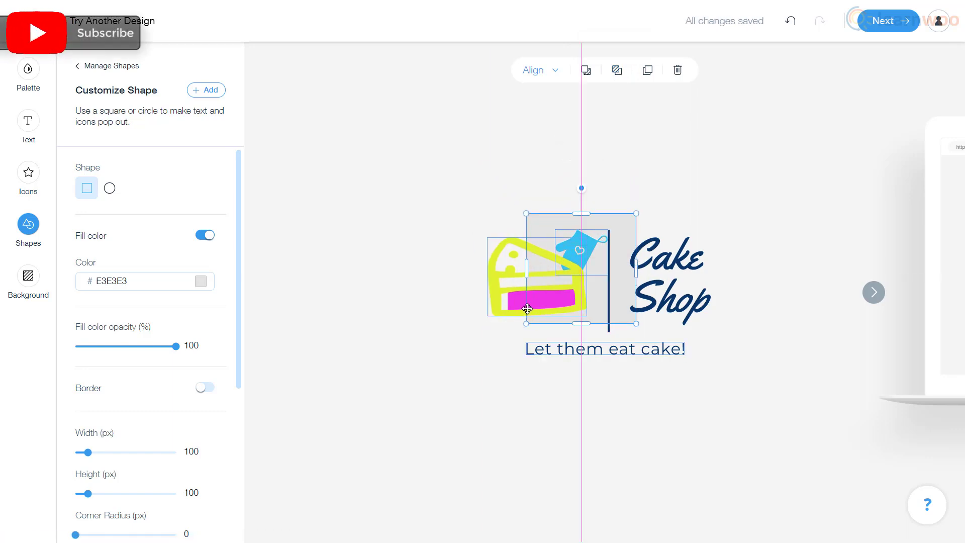
left_click_drag(557, 323, 550, 371)
left_click_drag(636, 294, 731, 299)
left_click_drag(603, 214, 604, 212)
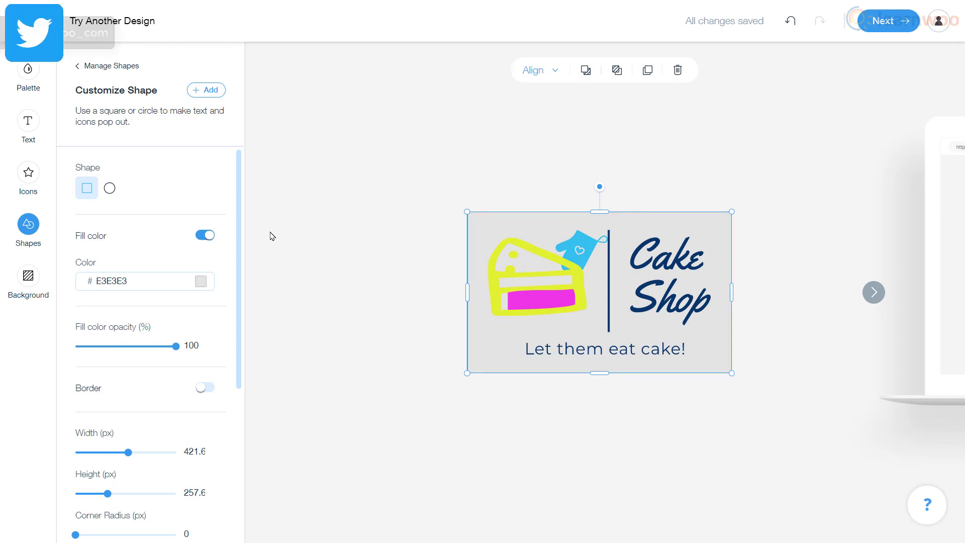
Remove the rectangle's fill and give it a thin 5 px navy border with 16 px corners
left_click(214, 236)
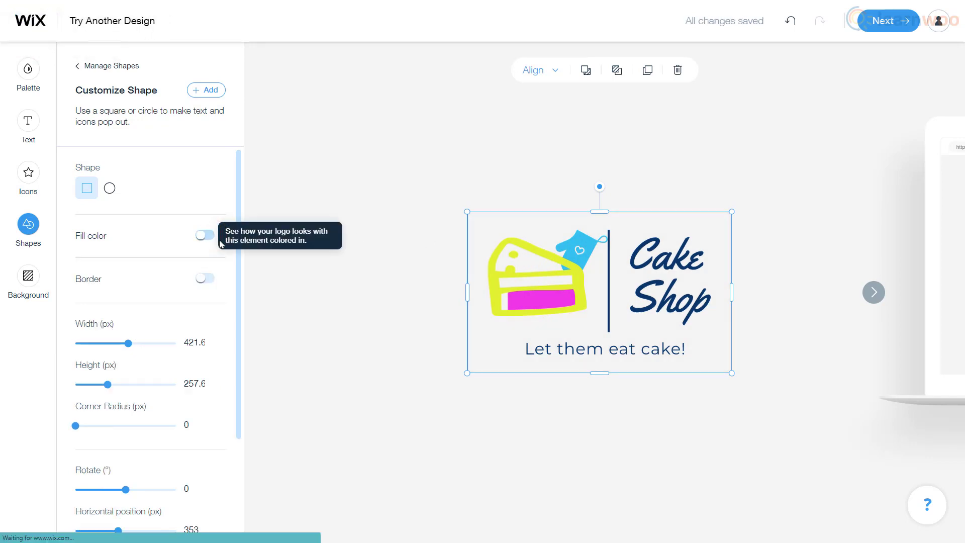
left_click(205, 278)
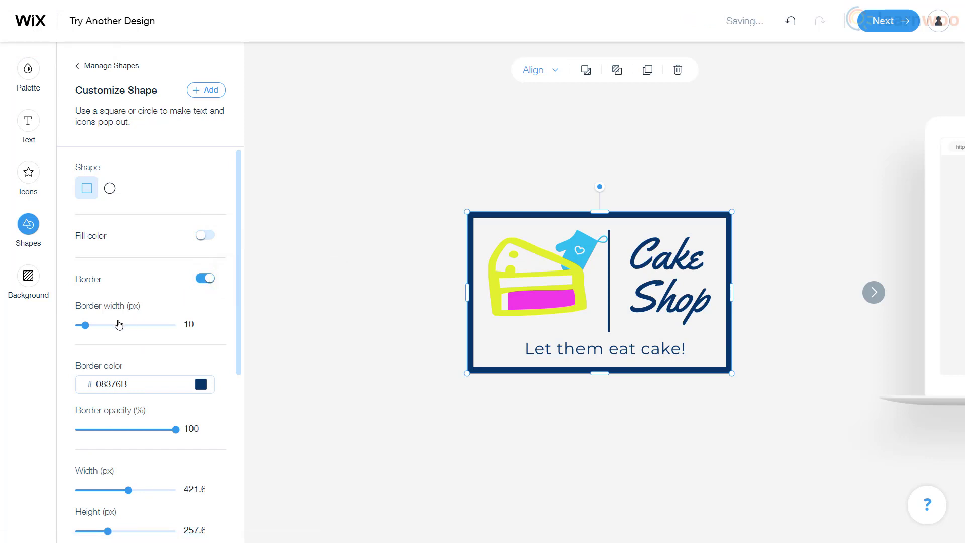
left_click_drag(85, 325, 79, 326)
scroll(215, 342, "down", 2)
scroll(215, 342, "down", 2)
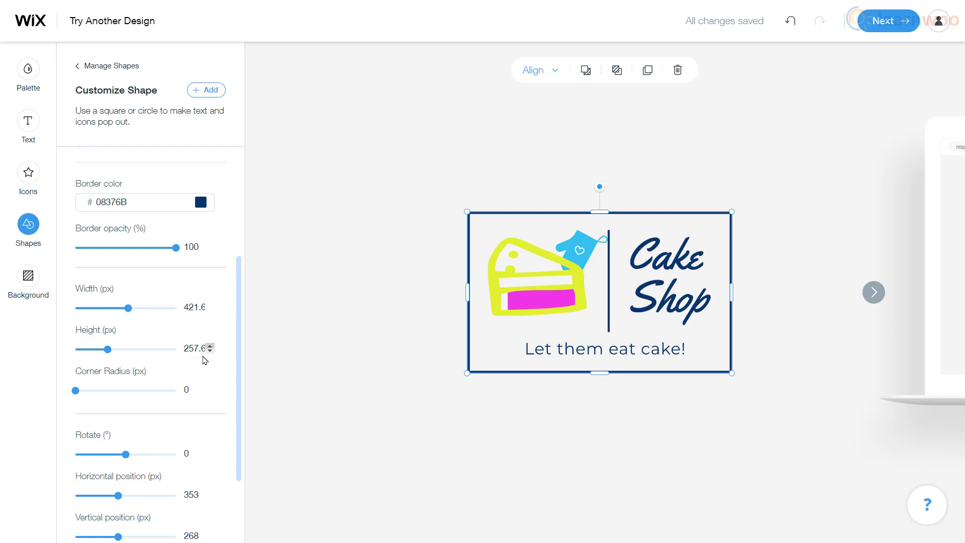
left_click_drag(76, 390, 86, 394)
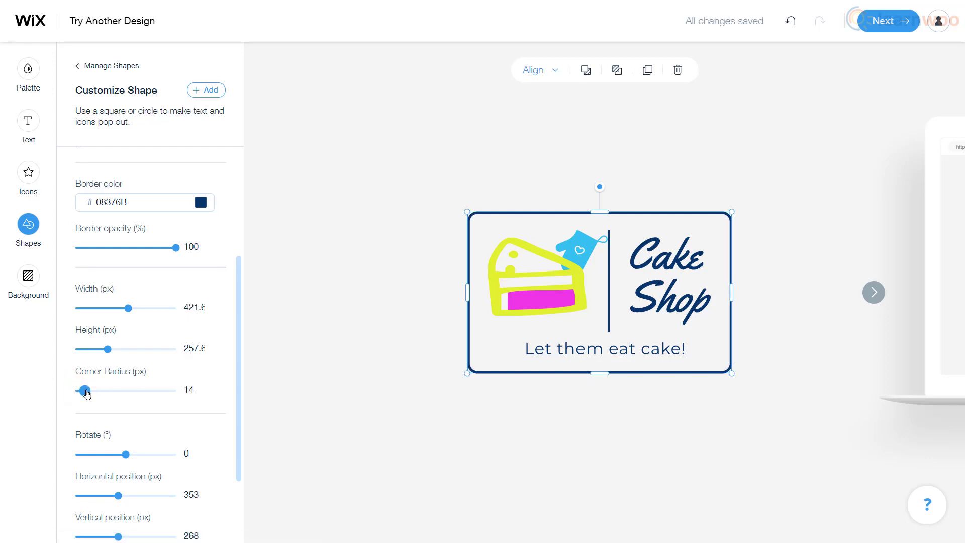
scroll(230, 404, "down", 2)
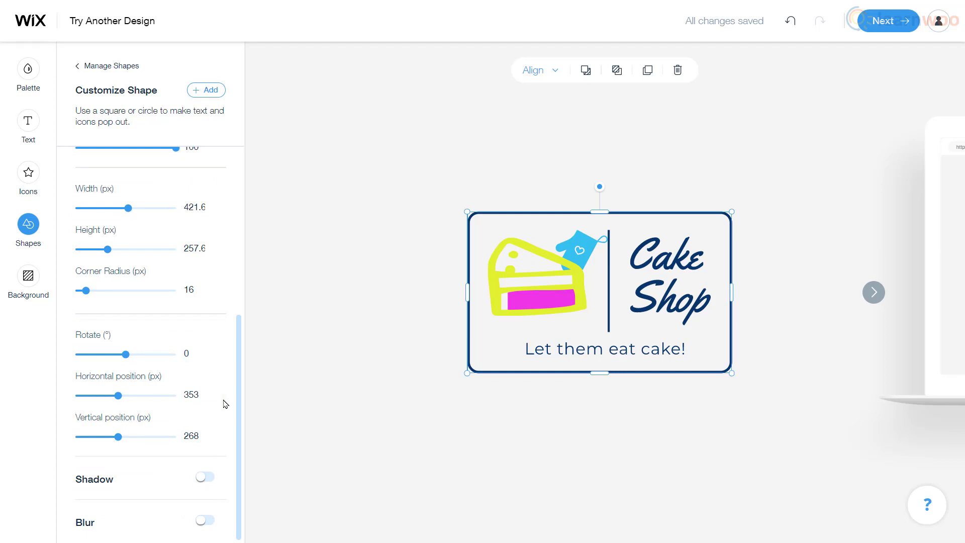
Try Atomic Pink, Bubblegum Pop, Cool Cat and Emerald Oasis palettes, then apply Baby Flamingo
left_click(28, 76)
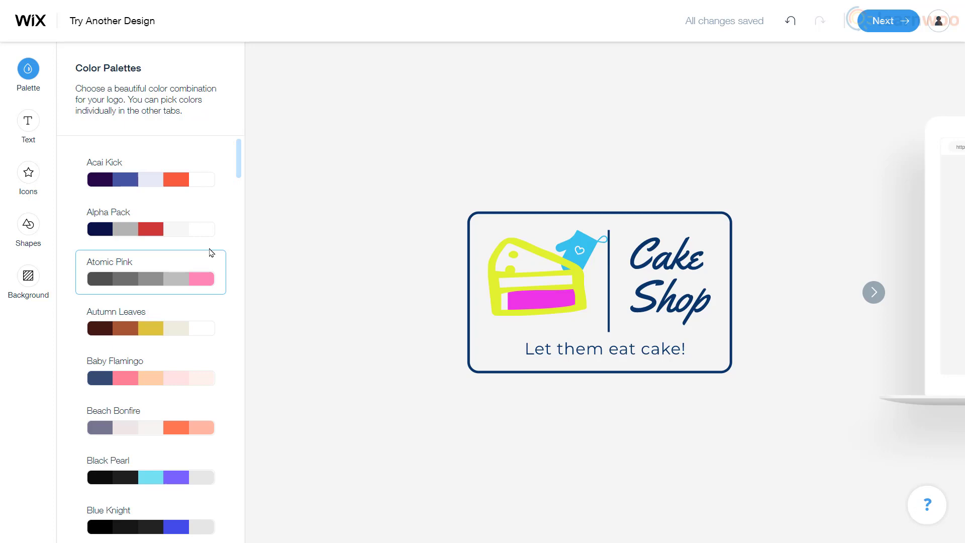
left_click(203, 282)
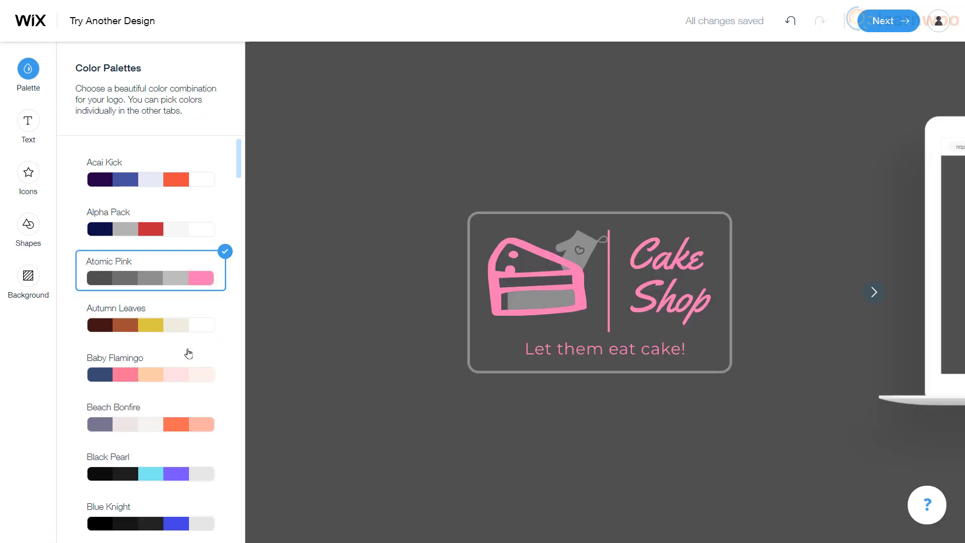
left_click(186, 376)
scroll(186, 375, "down", 2)
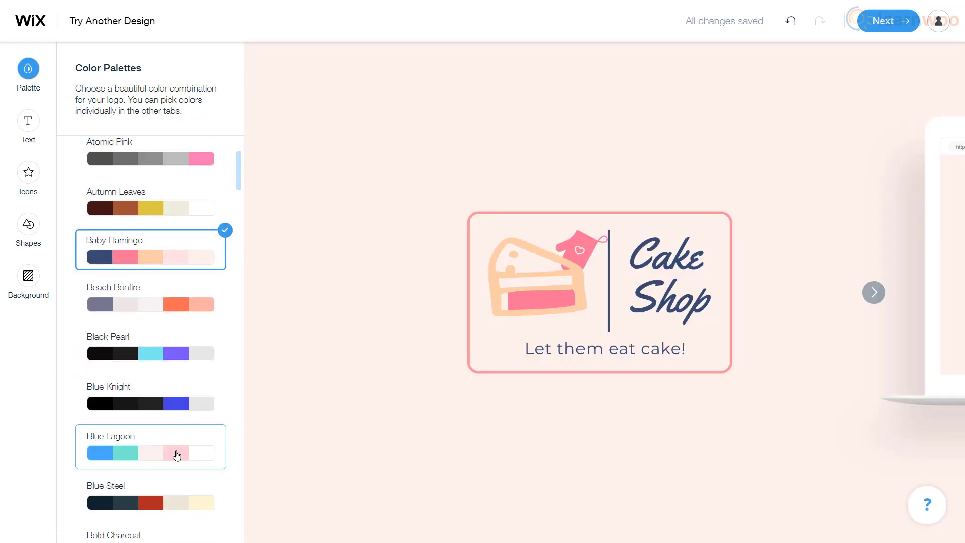
left_click(176, 452)
scroll(177, 454, "down", 2)
left_click(174, 430)
scroll(174, 430, "down", 2)
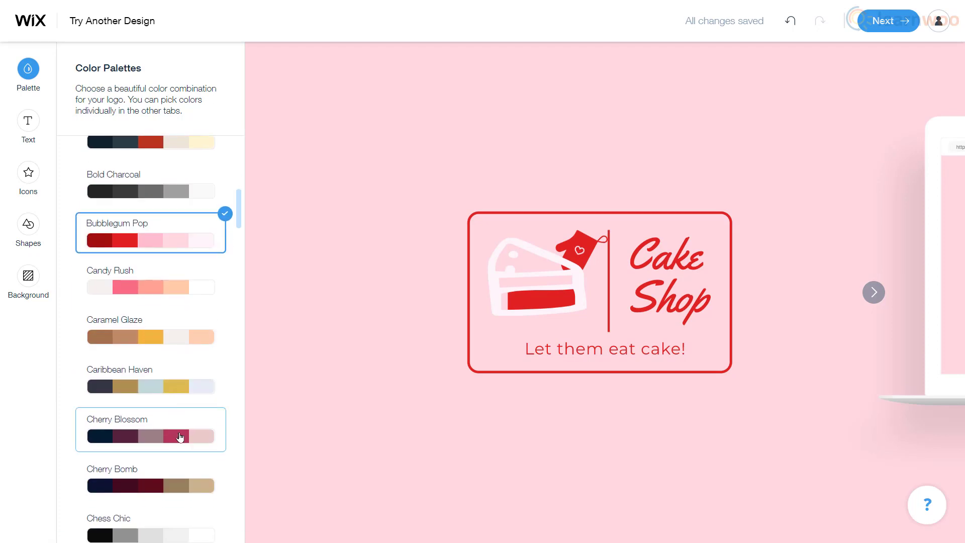
left_click(181, 436)
scroll(181, 436, "down", 2)
scroll(180, 436, "down", 2)
left_click(181, 436)
scroll(181, 422, "down", 2)
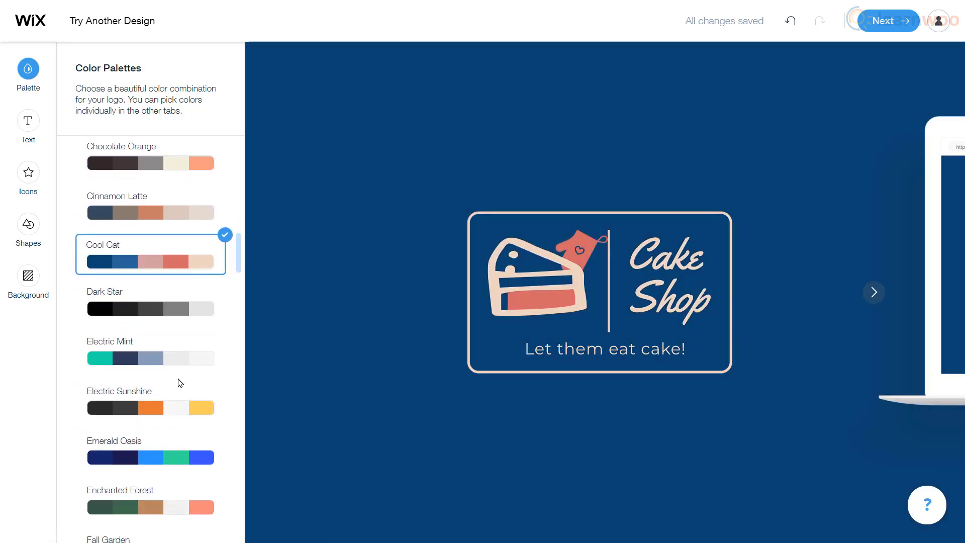
left_click(180, 377)
left_click(183, 405)
left_click(177, 457)
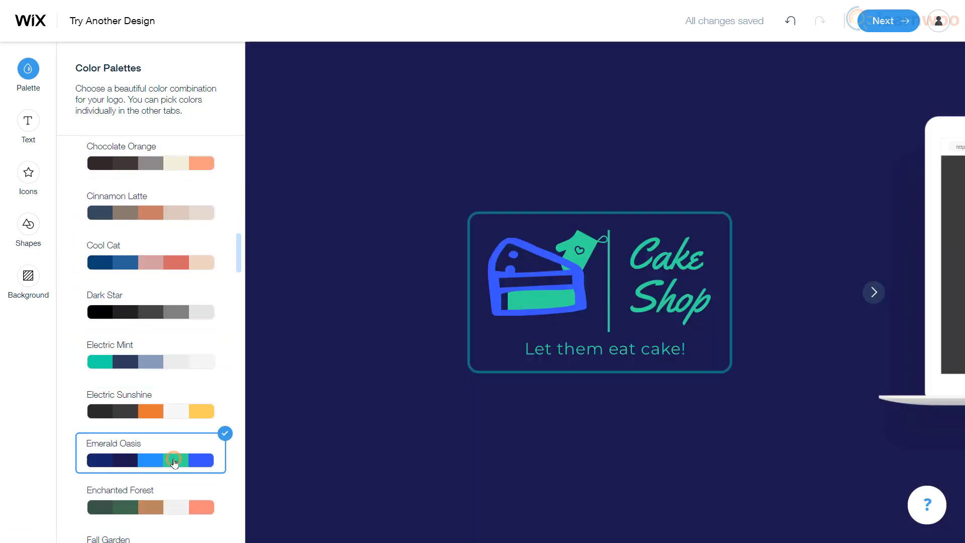
scroll(173, 462, "up", 8)
left_click(180, 389)
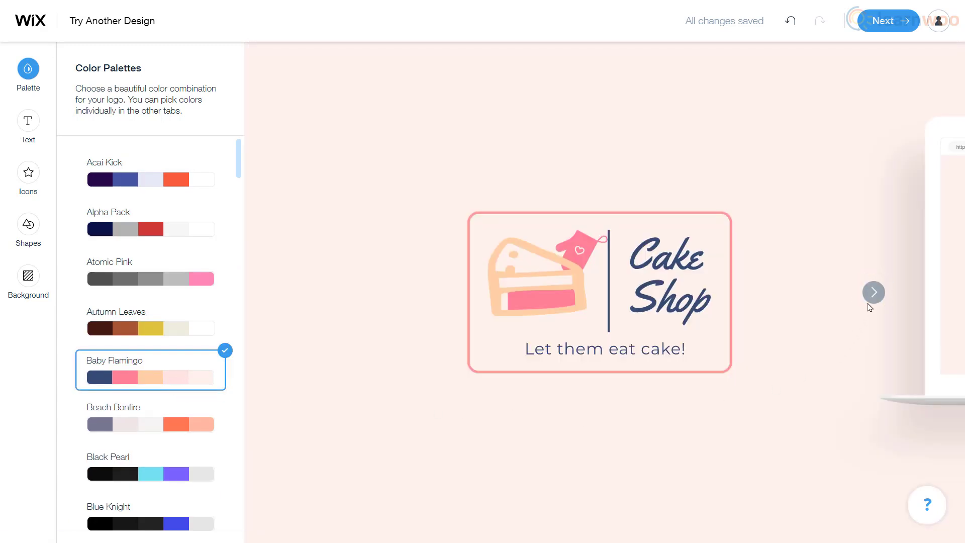
Preview the logo on website, social media, business card and merchandise mockups, then continue
left_click(872, 296)
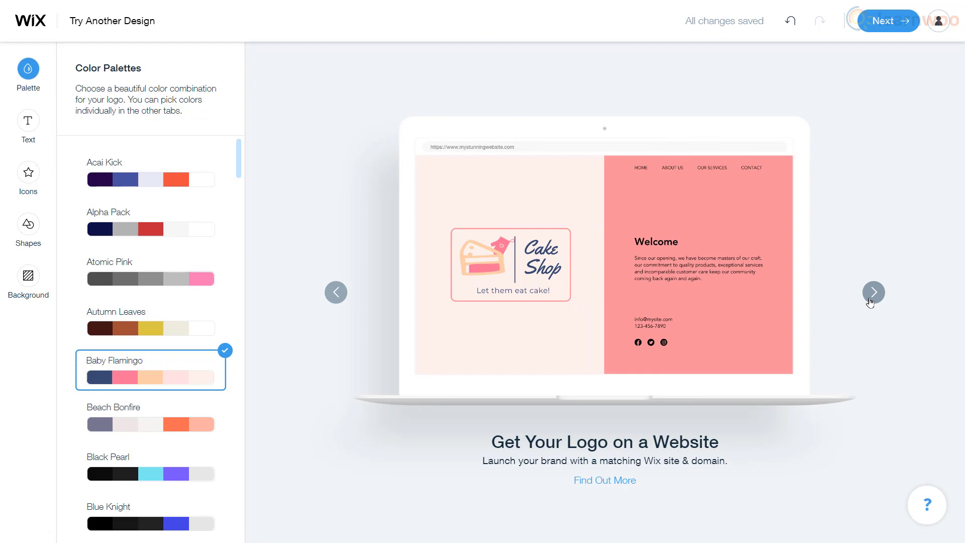
left_click(873, 294)
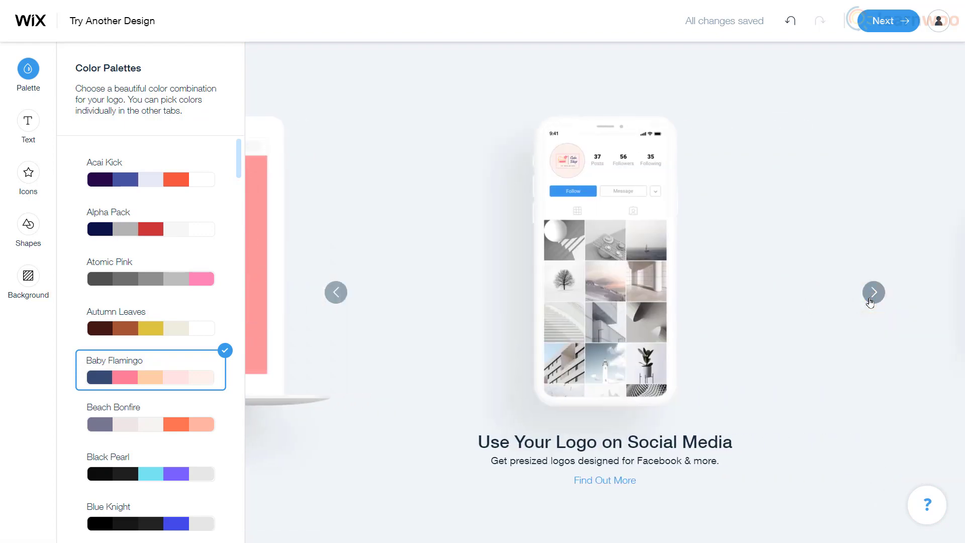
left_click(872, 295)
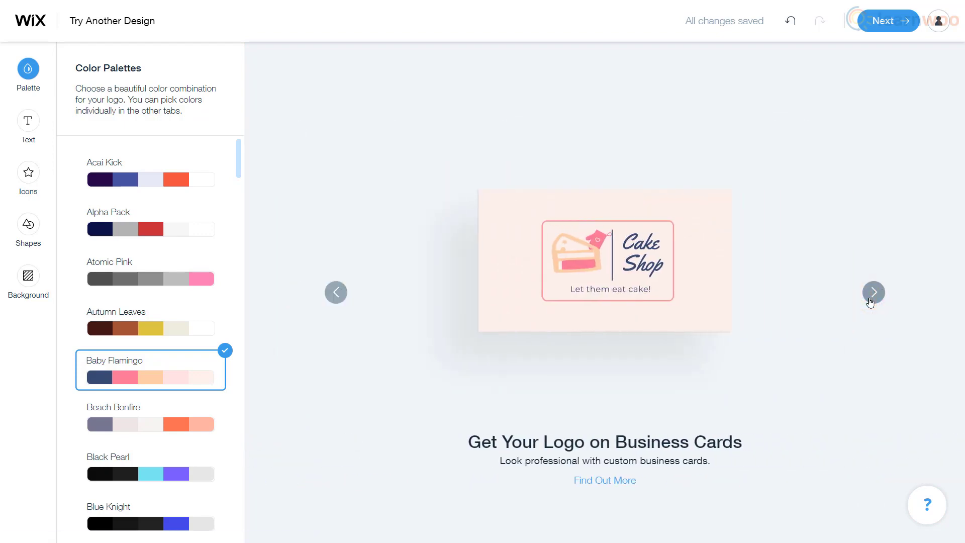
left_click(872, 296)
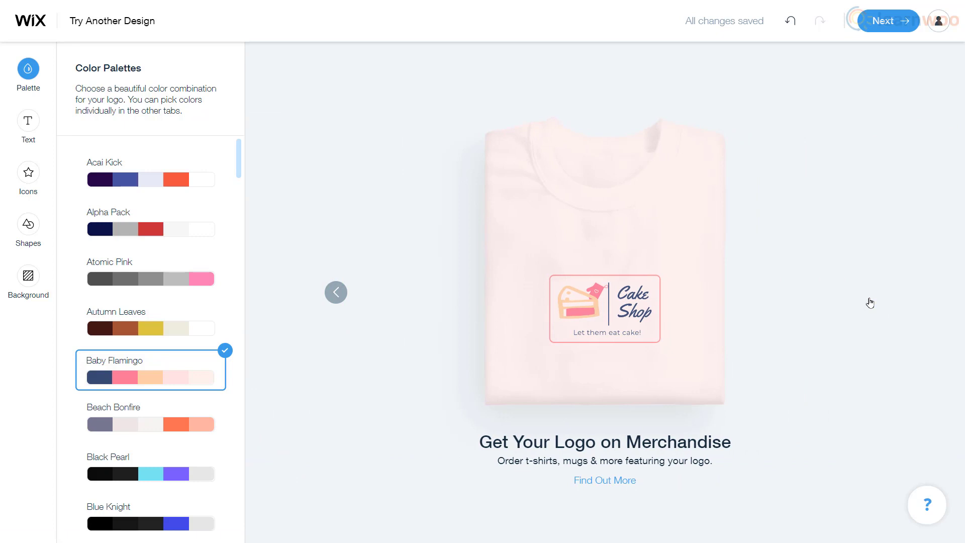
left_click(892, 34)
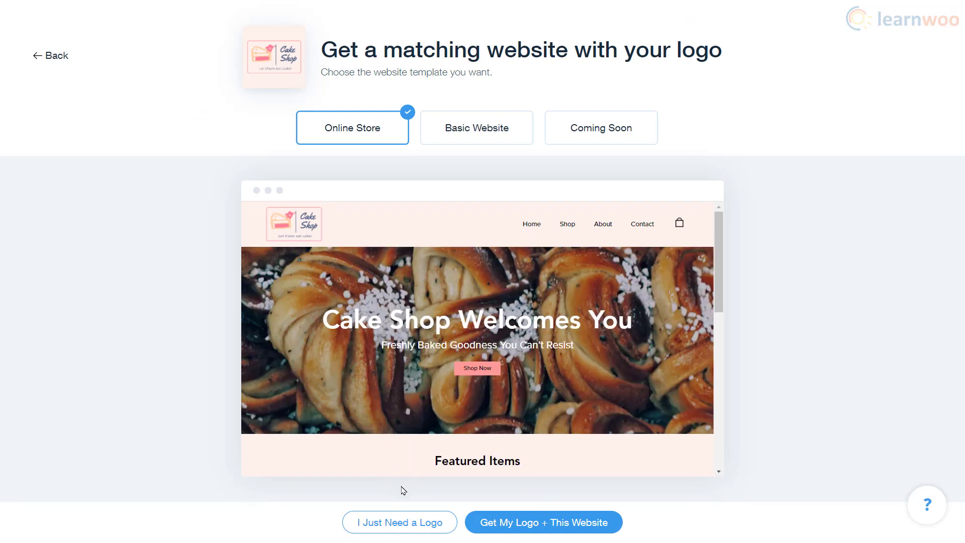
Choose 'I Just Need a Logo' to skip the matching website
left_click(400, 523)
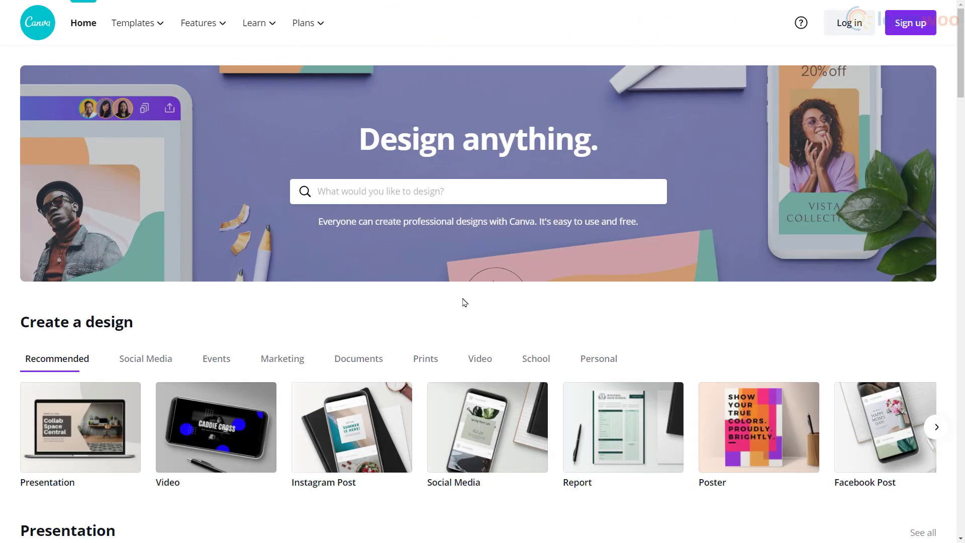
Sign up to Canva and create a new Logo design at 500 × 500 px
left_click(914, 24)
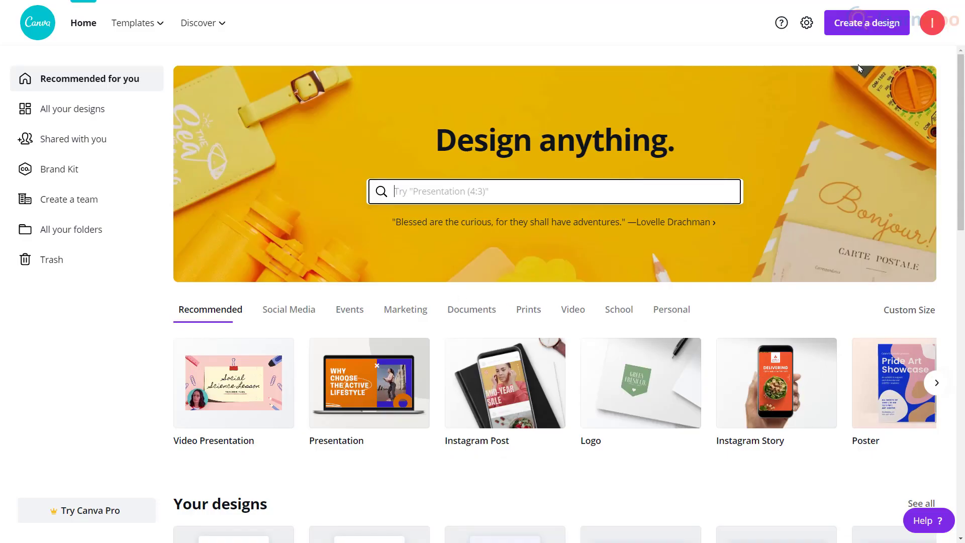
left_click(857, 34)
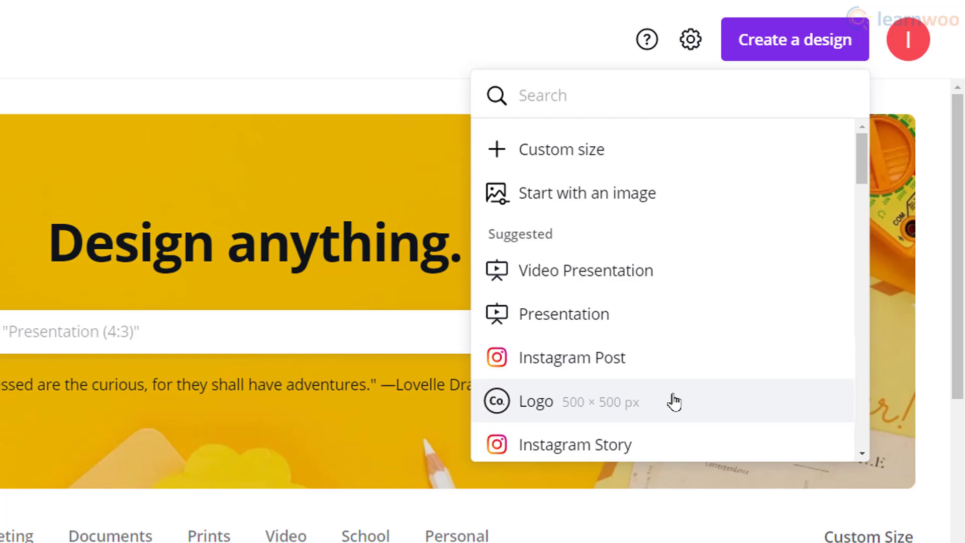
key("Down")
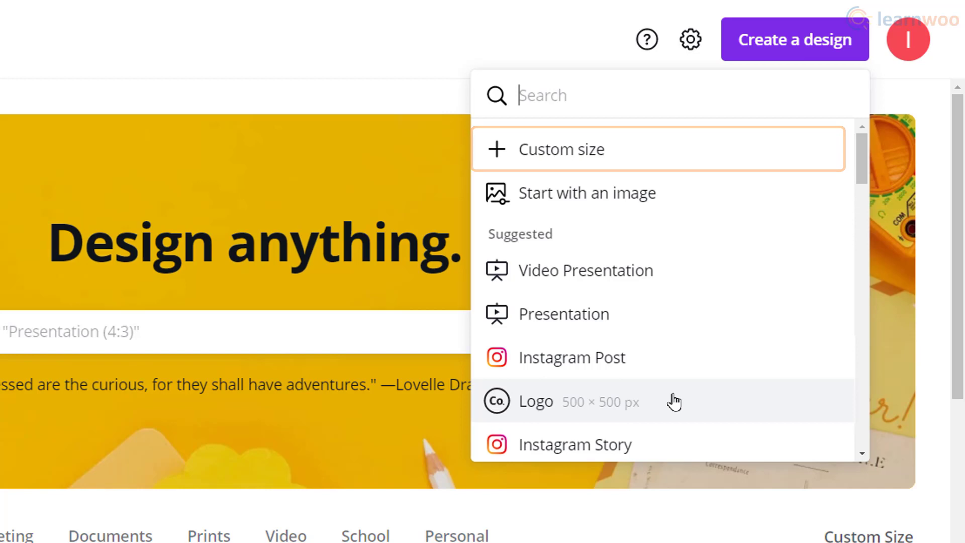
left_click(674, 402)
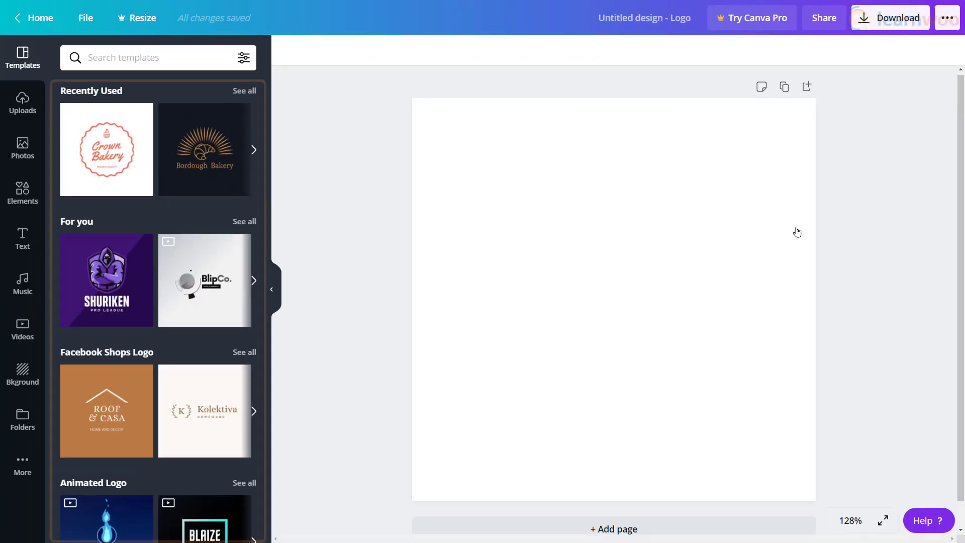
scroll(224, 247, "down", 2)
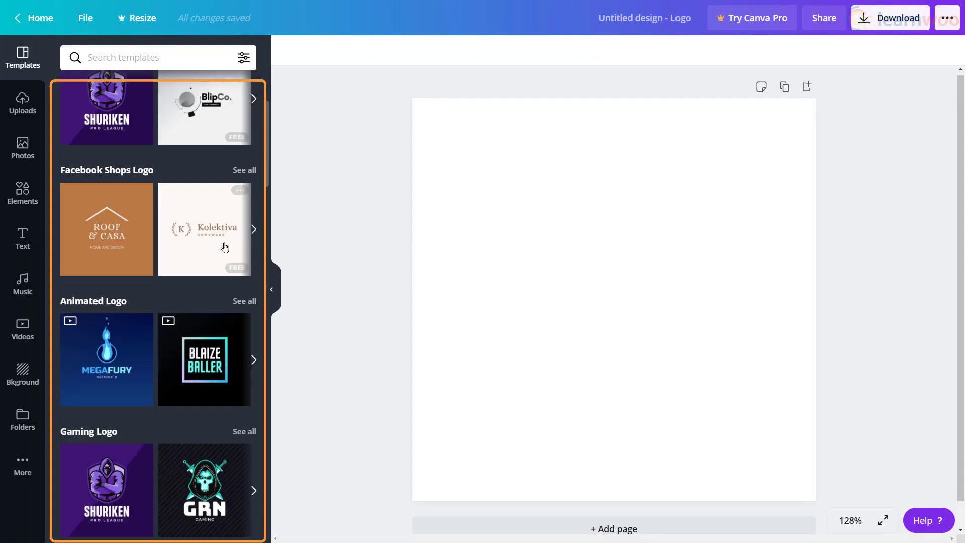
scroll(224, 247, "down", 2)
scroll(224, 247, "down", 4)
scroll(224, 247, "down", 1)
scroll(224, 247, "down", 4)
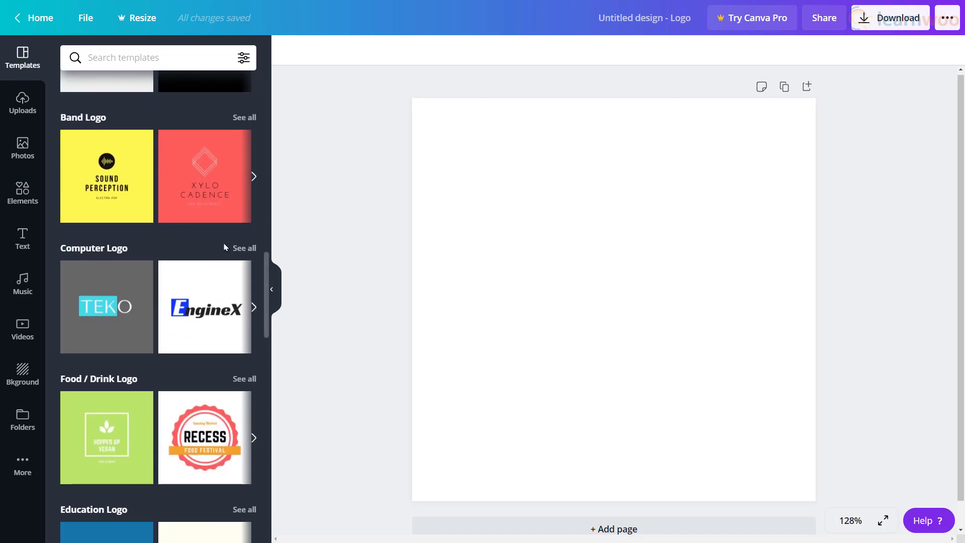
scroll(225, 246, "up", 5)
scroll(224, 246, "up", 2)
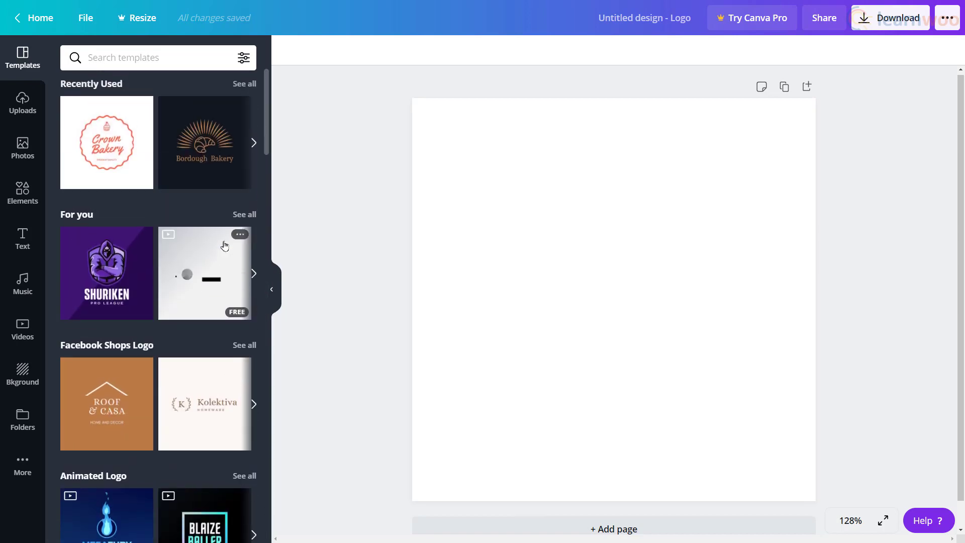
Search templates for 'bakery logo' and apply the Crown Bakery template
left_click(143, 57)
type("bakery")
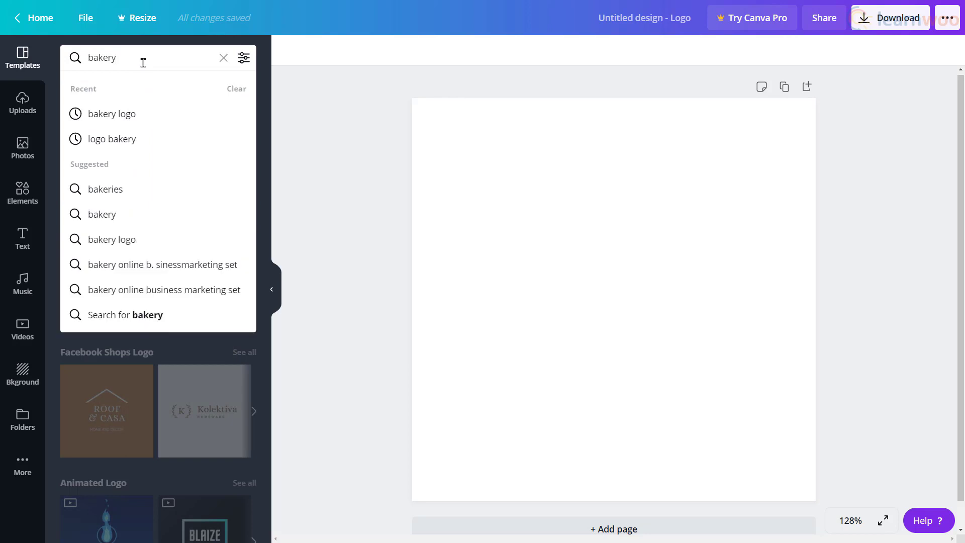
type(" logo")
key("Return")
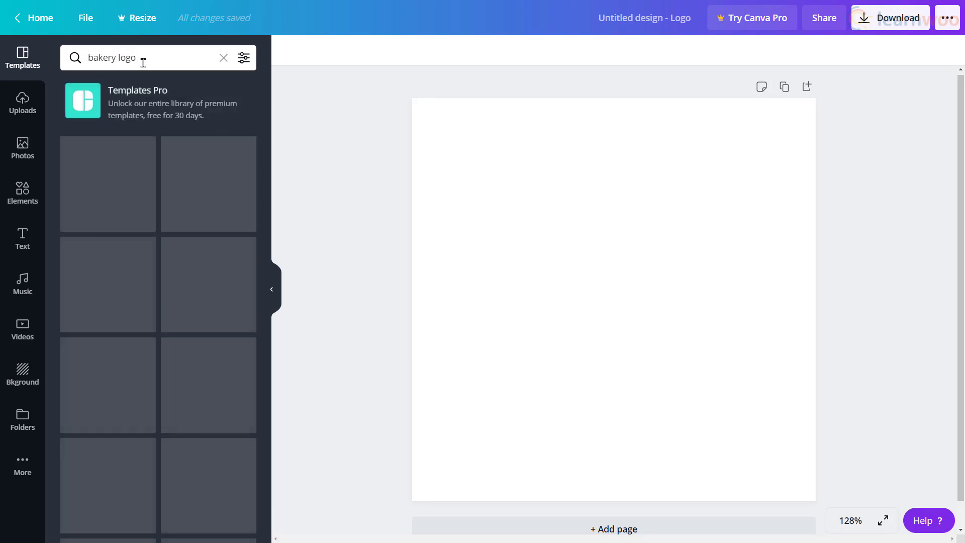
mouse_move(109, 284)
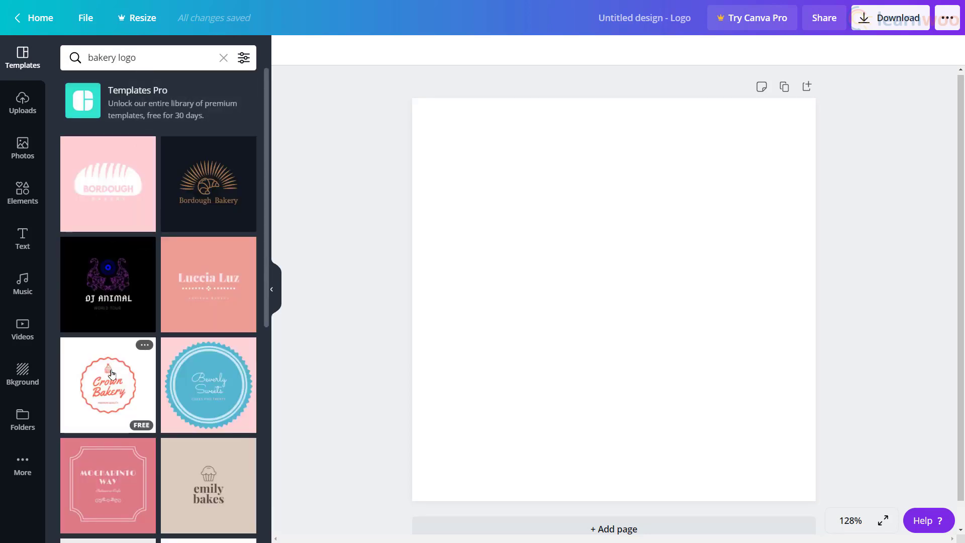
left_click(110, 373)
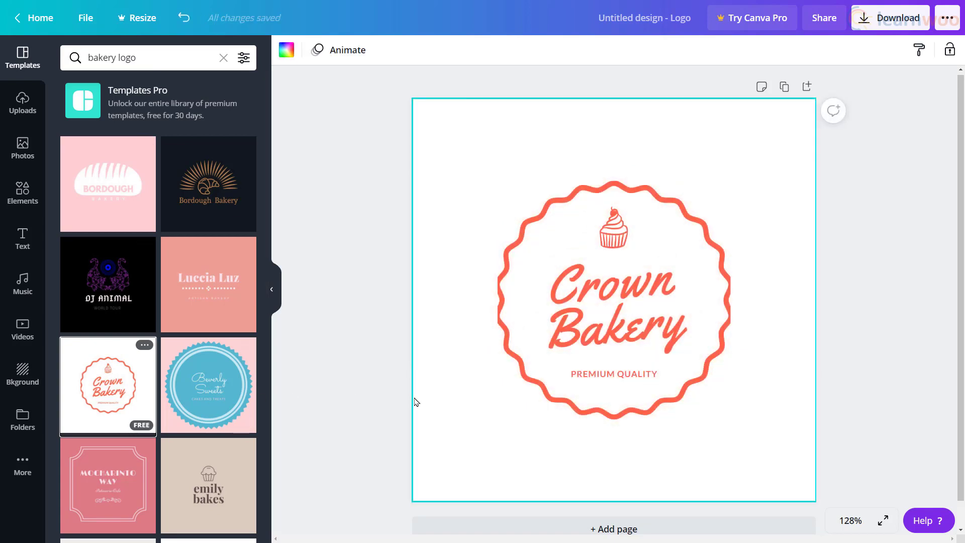
Select the whole Crown Bakery logo, scale it up and move it to the page centre
left_click_drag(442, 421, 757, 185)
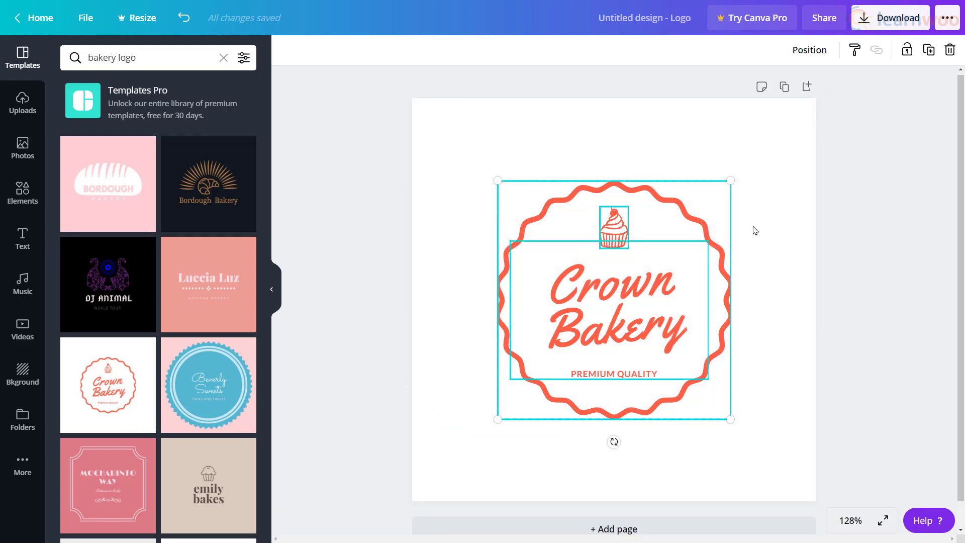
left_click_drag(730, 421, 803, 459)
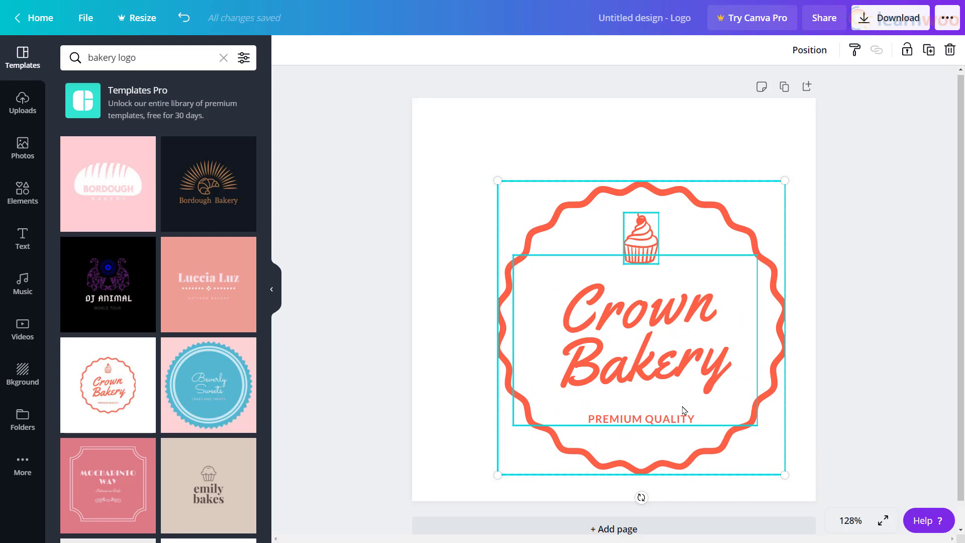
left_click_drag(659, 402, 635, 368)
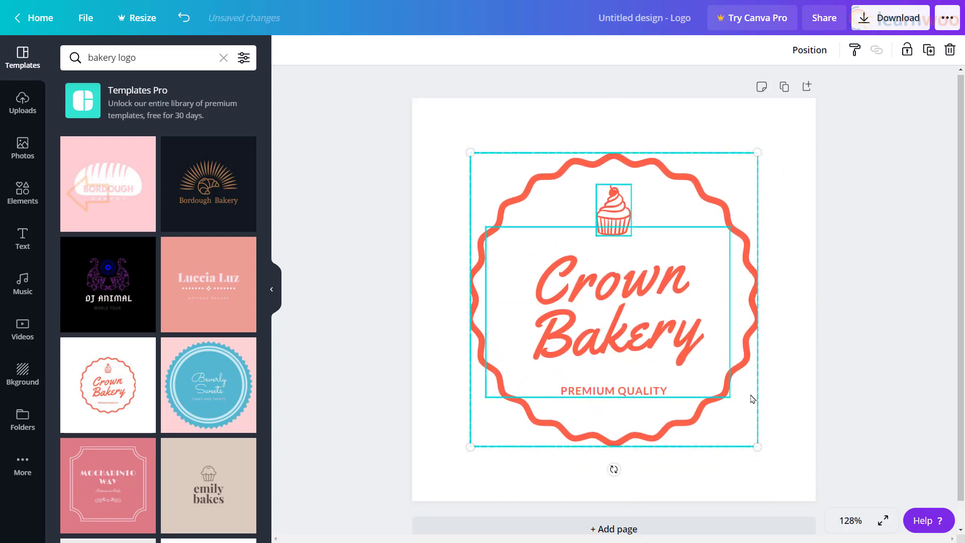
left_click(808, 403)
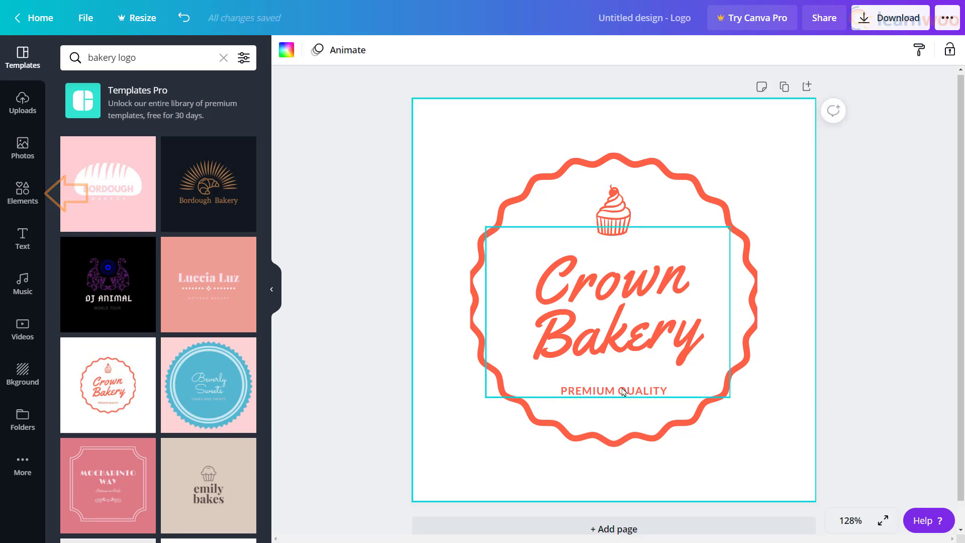
Search Elements for 'bakery' and add the sketched bread graphic
left_click(22, 197)
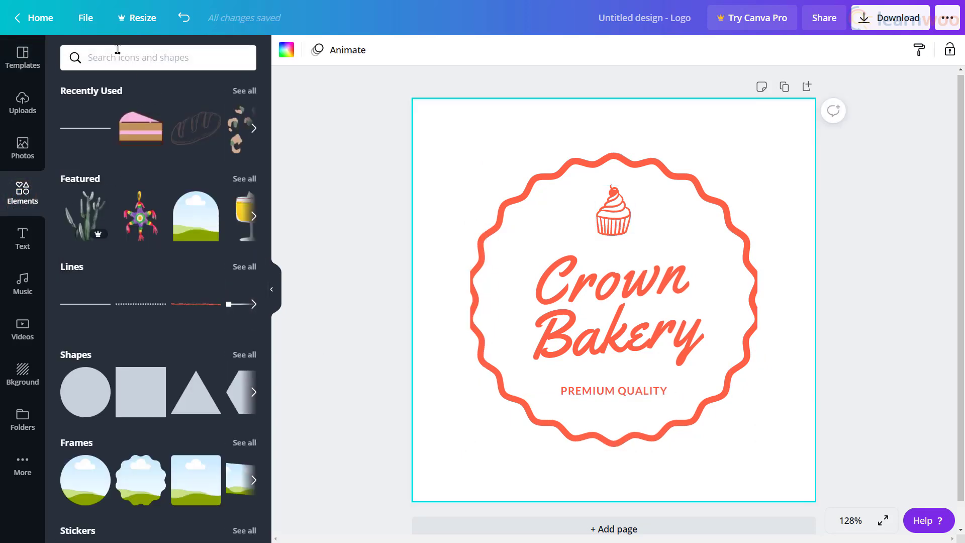
left_click(118, 55)
type("bakery")
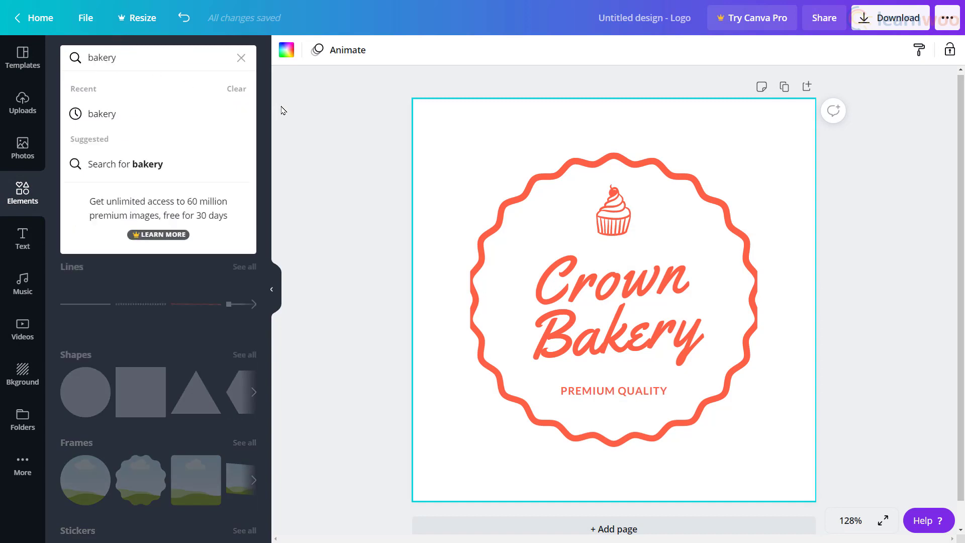
key("Return")
scroll(241, 260, "down", 1)
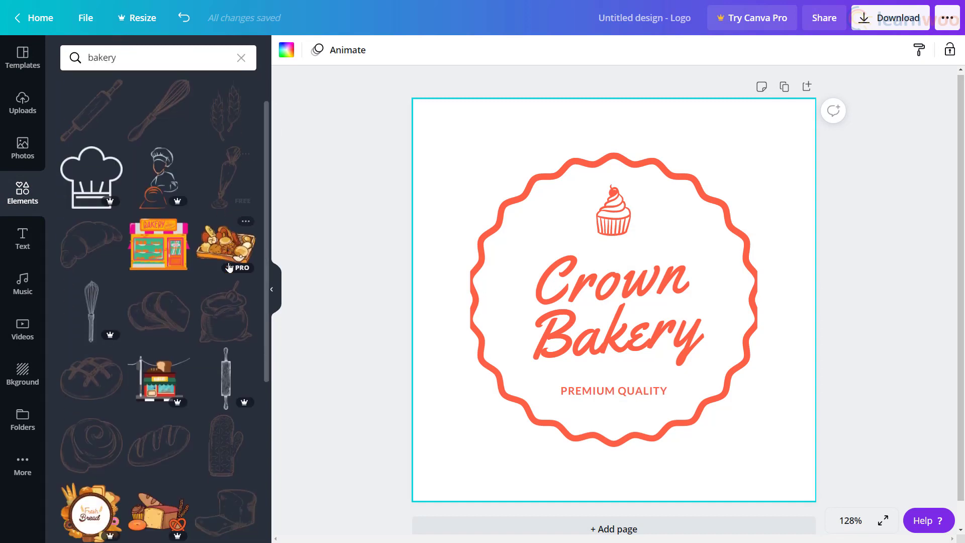
scroll(229, 267, "down", 2)
scroll(234, 256, "down", 2)
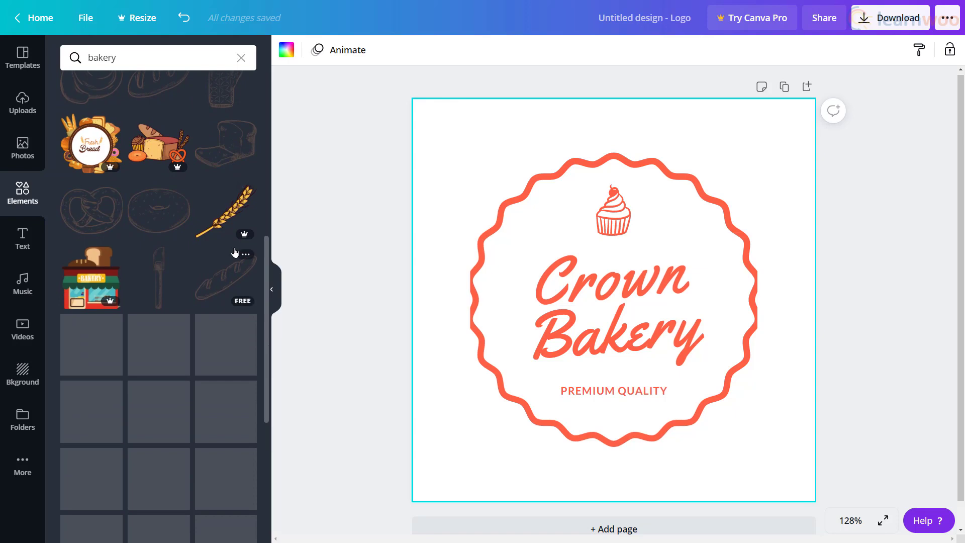
scroll(234, 251, "up", 1)
left_click(159, 211)
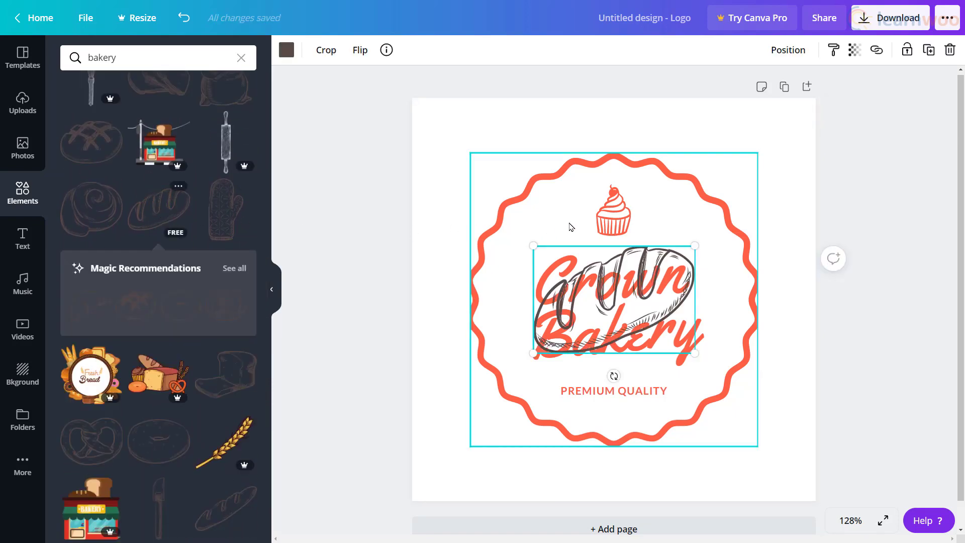
Delete the cupcake, then shrink the bread into a small icon above the Crown Bakery text
left_click(607, 221)
key("Delete")
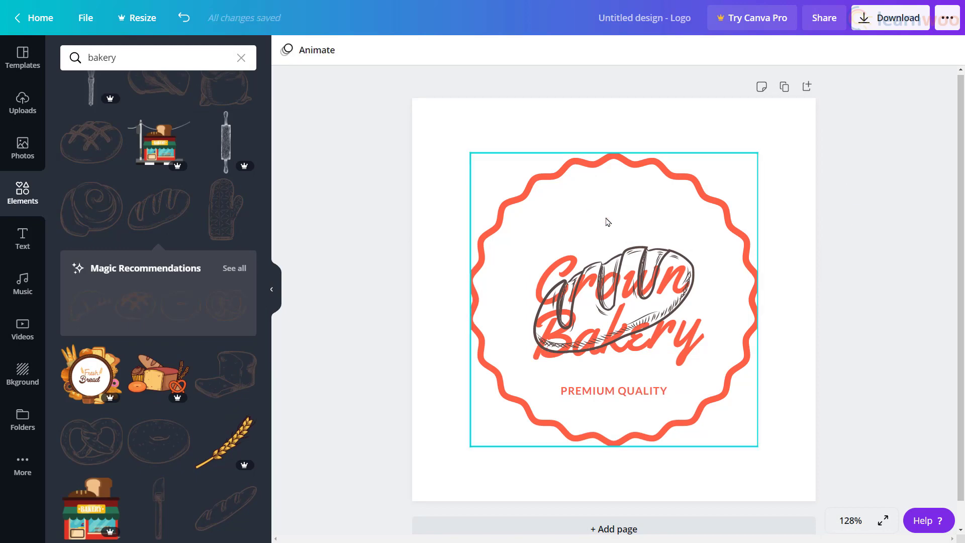
left_click(615, 294)
left_click_drag(615, 295, 614, 252)
mouse_move(688, 311)
left_mouse_down()
mouse_move(608, 250)
mouse_move(639, 242)
left_mouse_up()
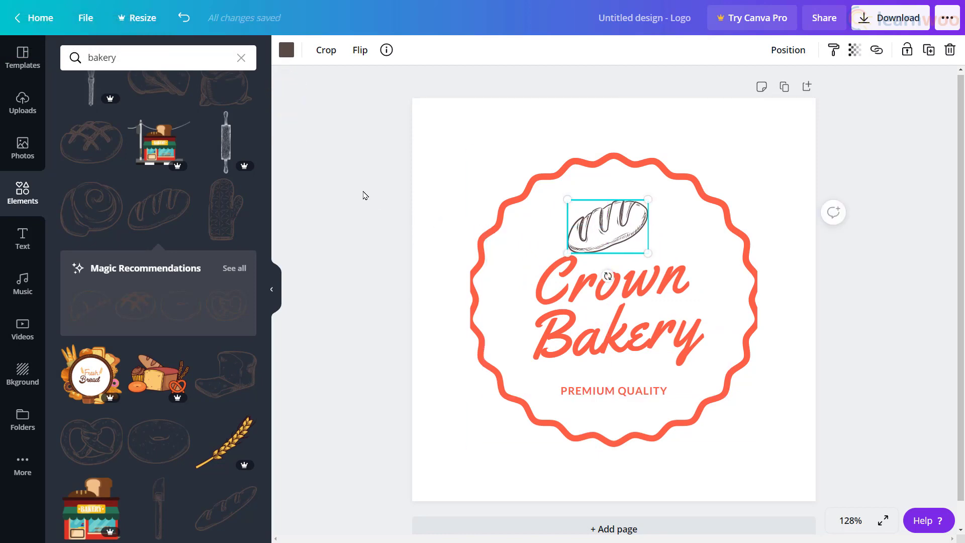
Recolour the bread graphic to the logo's orange-red
left_click(286, 51)
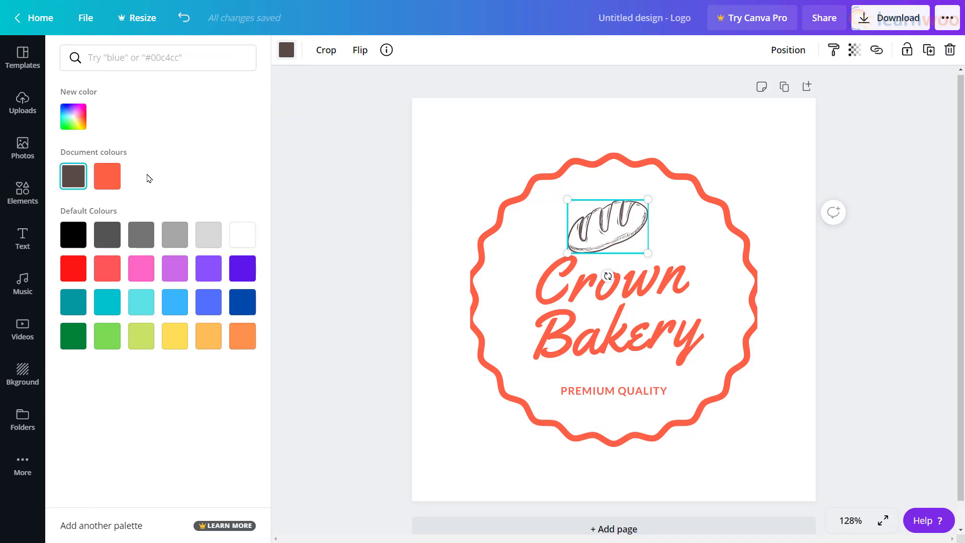
left_click(110, 184)
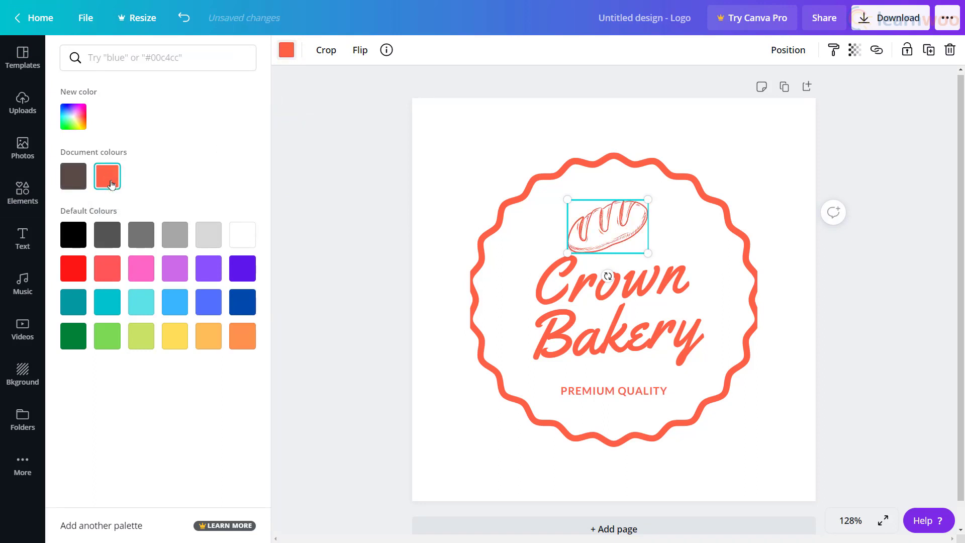
left_click(577, 310)
Replace the Crown Bakery heading with 'Fresh' and 'Bread' on two lines
double_click(543, 286)
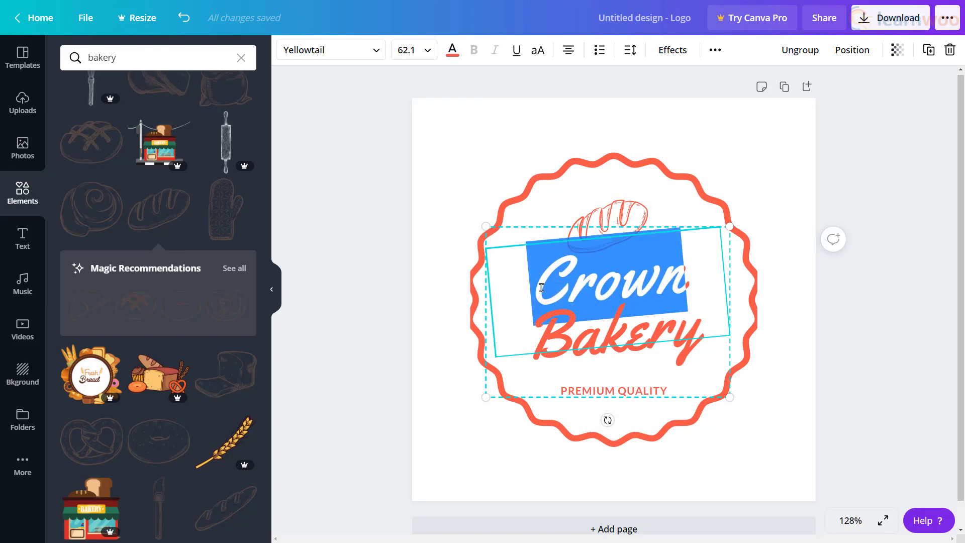
left_click(540, 288)
left_click_drag(541, 291, 695, 344)
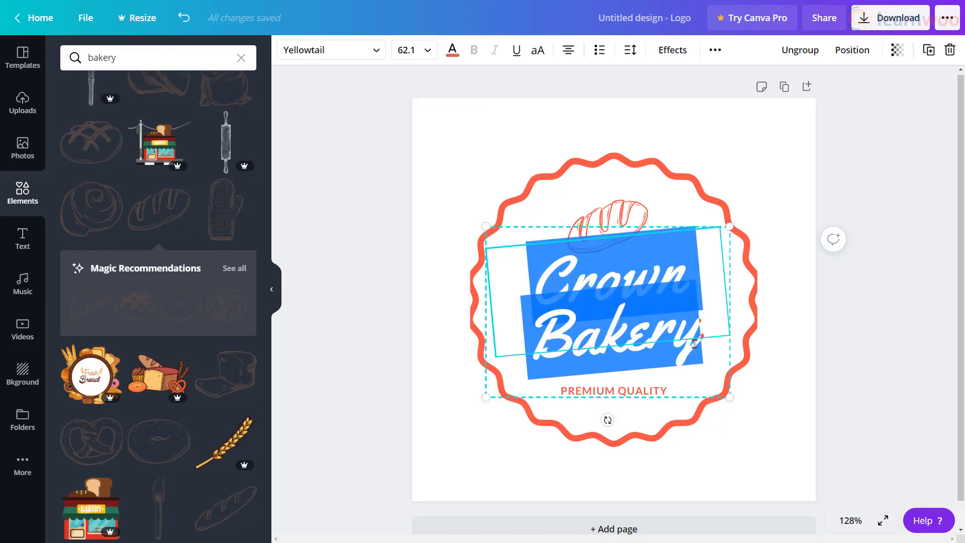
type("Fresh")
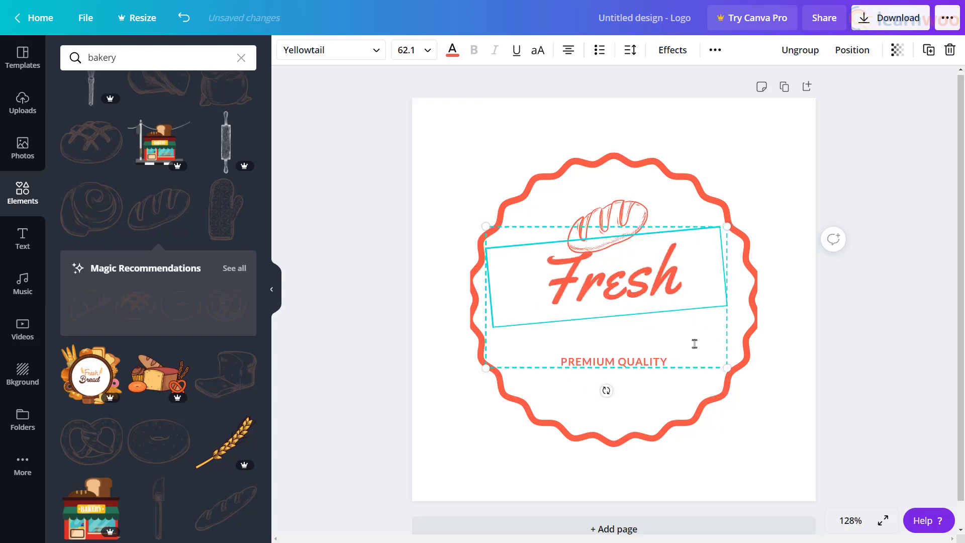
key("Return")
type("Bread")
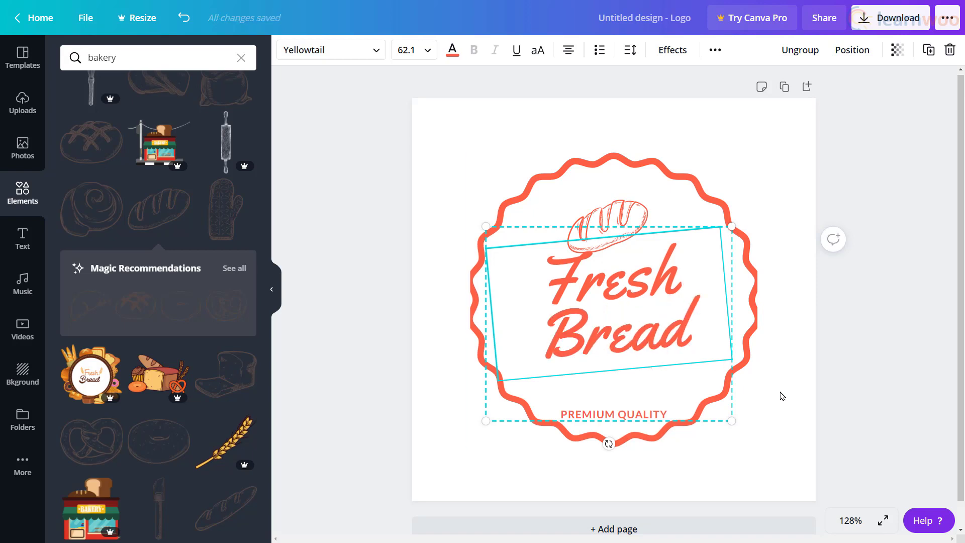
left_click(784, 396)
Ungroup the text, lower Fresh Bread slightly, and move PREMIUM QUALITY up beneath it
left_click(676, 353)
left_click(800, 49)
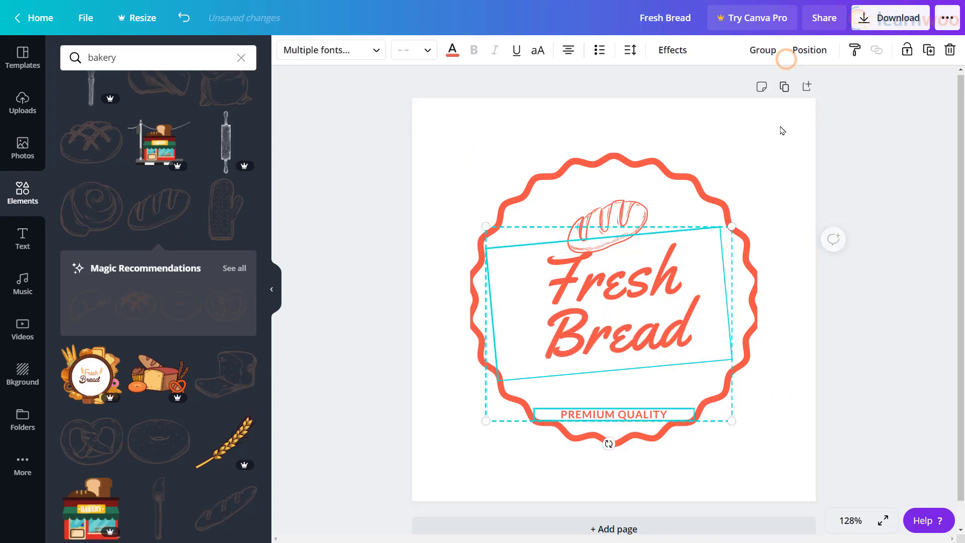
left_click(768, 377)
left_click(644, 370)
left_click_drag(645, 369, 632, 380)
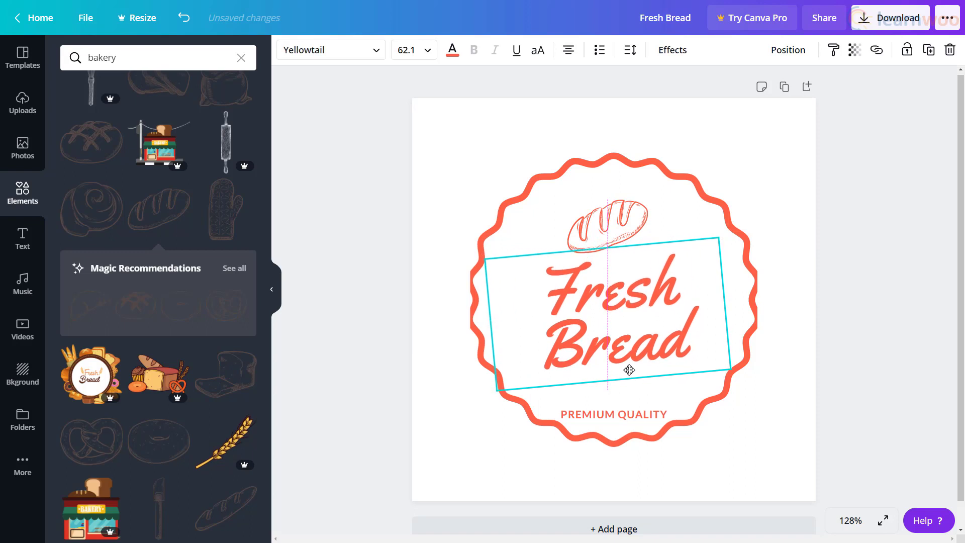
left_click_drag(624, 420, 623, 388)
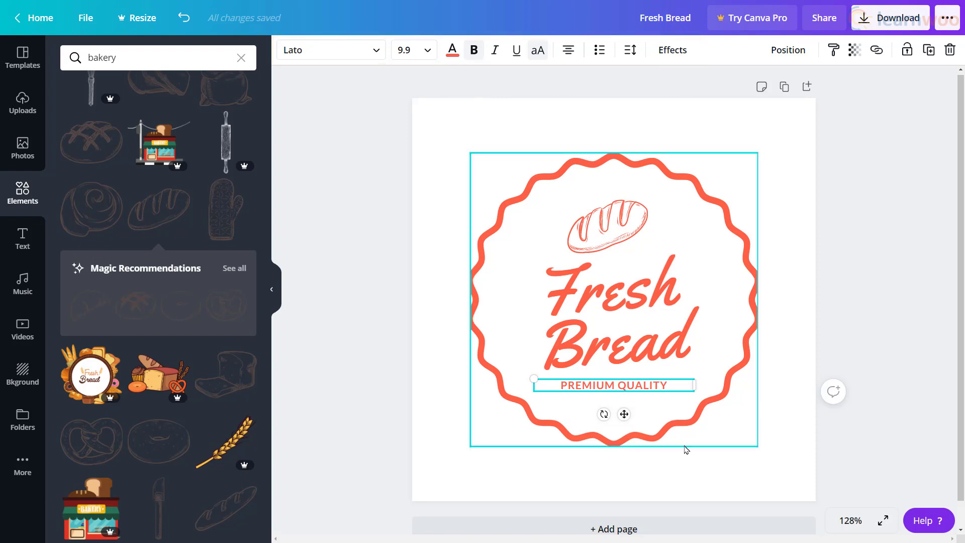
left_click(798, 461)
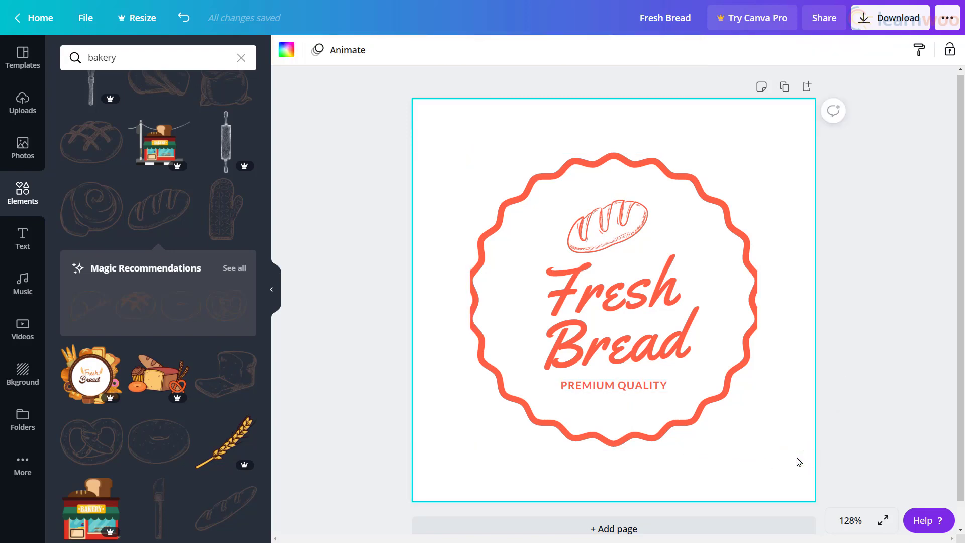
Add a blank second page with a pink-and-brown cake slice from a 'cake slice' search
left_click(646, 526)
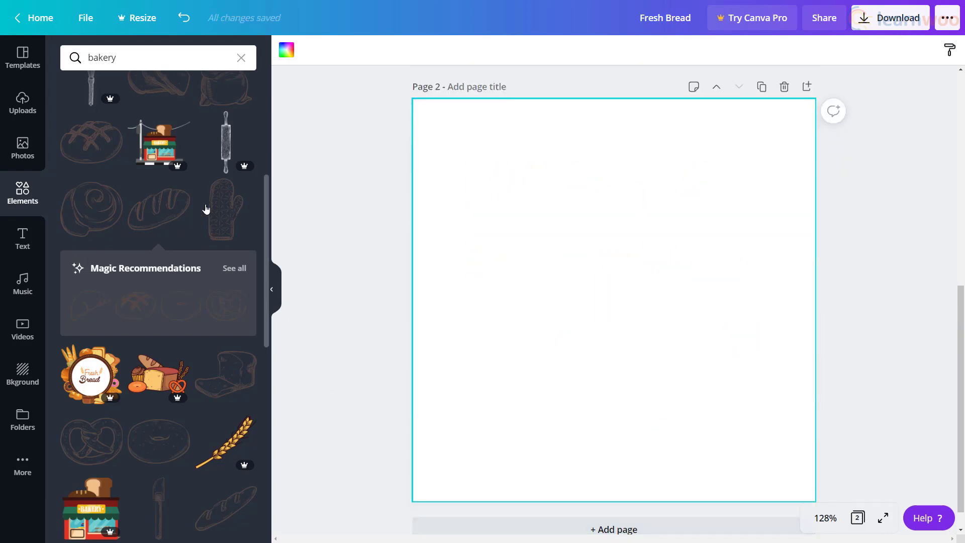
left_click_drag(122, 58, 85, 63)
type("ca")
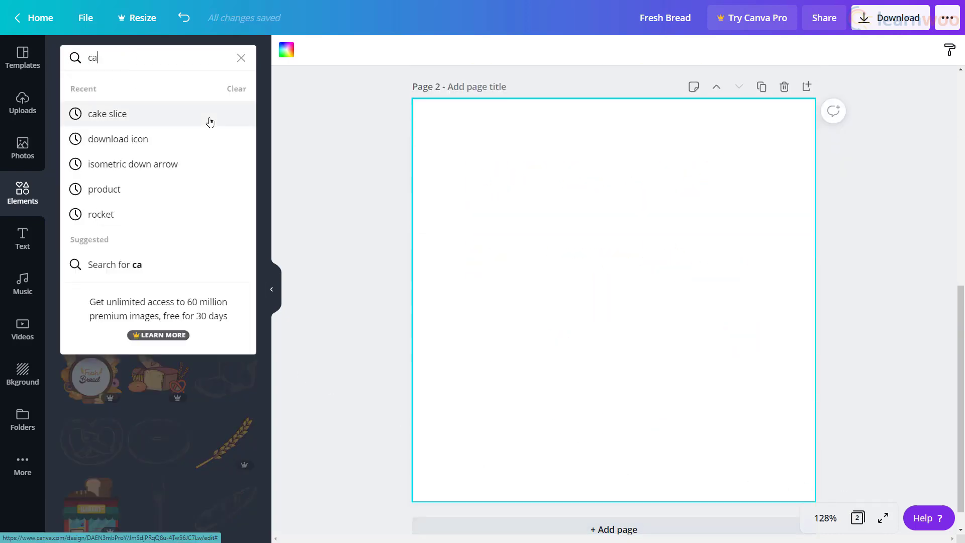
type("ke slice")
left_click(210, 121)
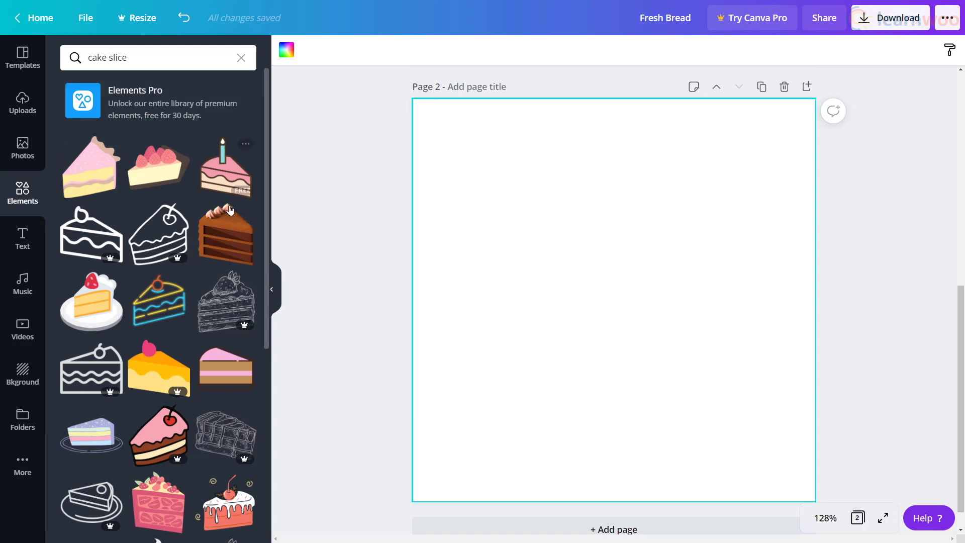
left_click(230, 363)
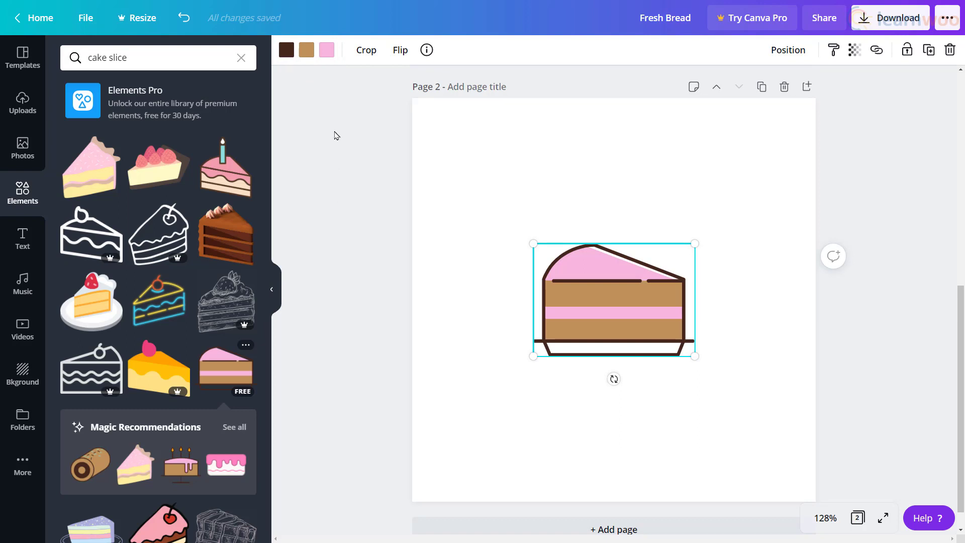
Try yellow on the cake's pink parts, then undo back to the original pink
left_click(326, 50)
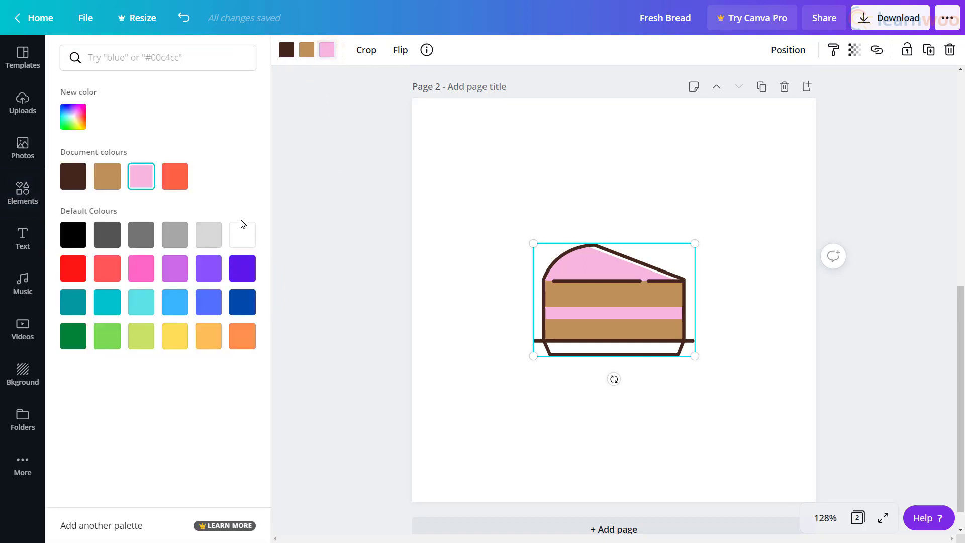
left_click(175, 337)
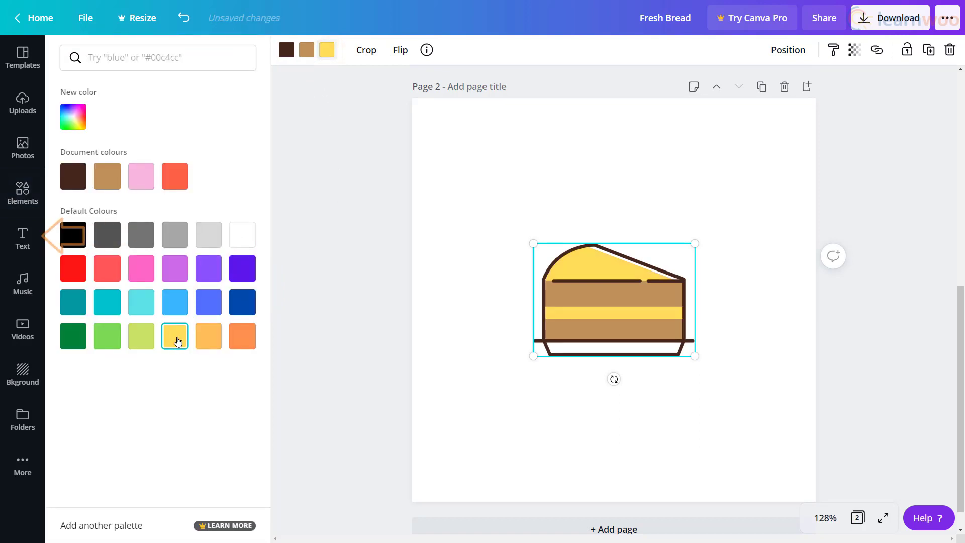
key("ctrl+z")
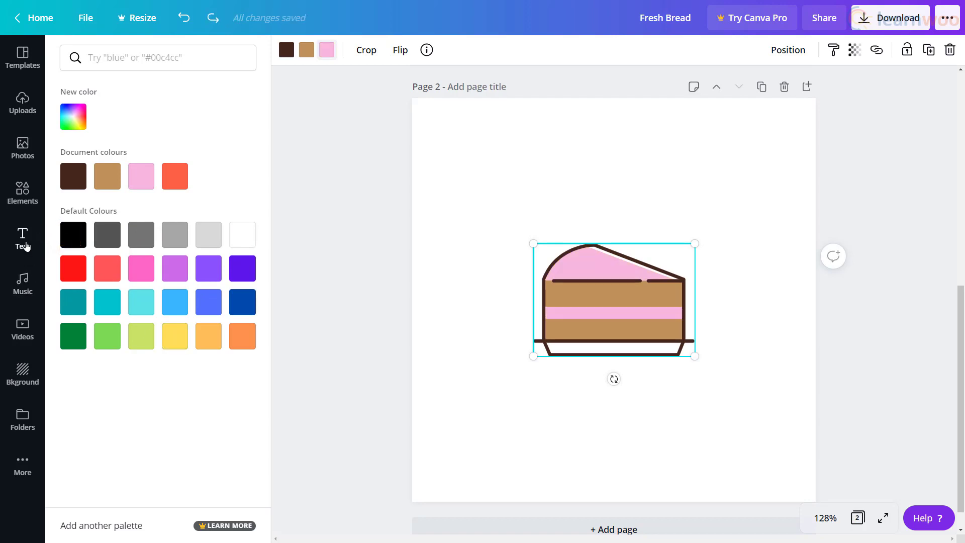
Add a heading reading 'Cake' and 'Shop' on two lines
left_click(24, 241)
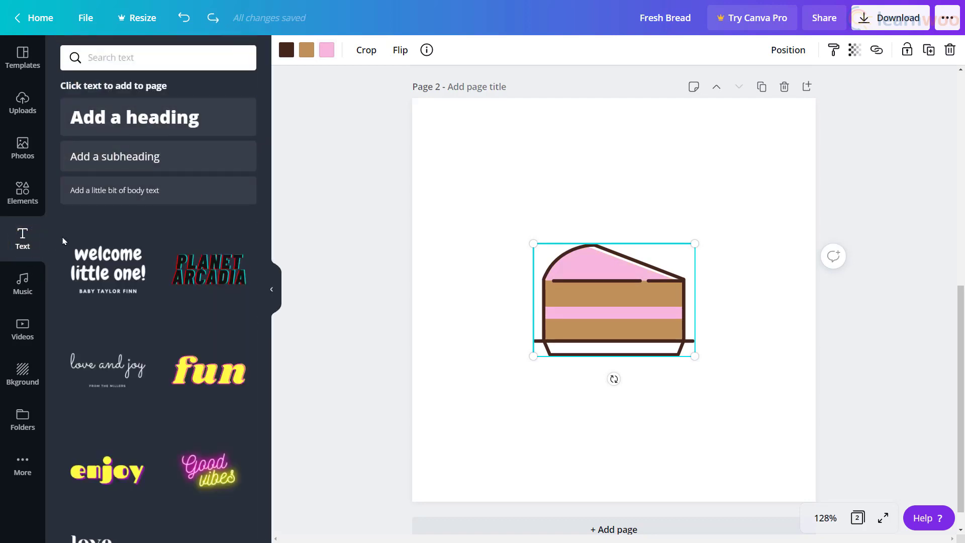
left_click(153, 118)
type("Cak")
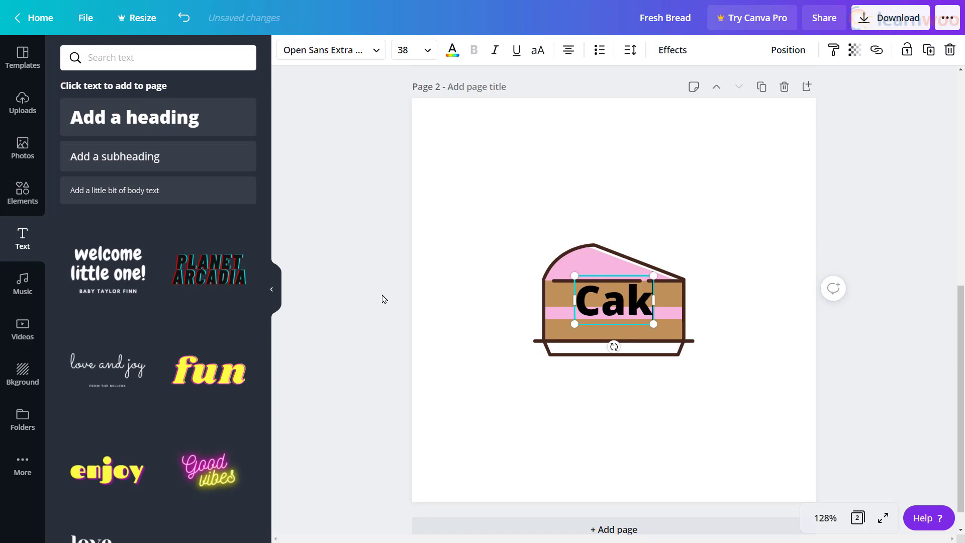
type("e")
key("Return")
type("Shop")
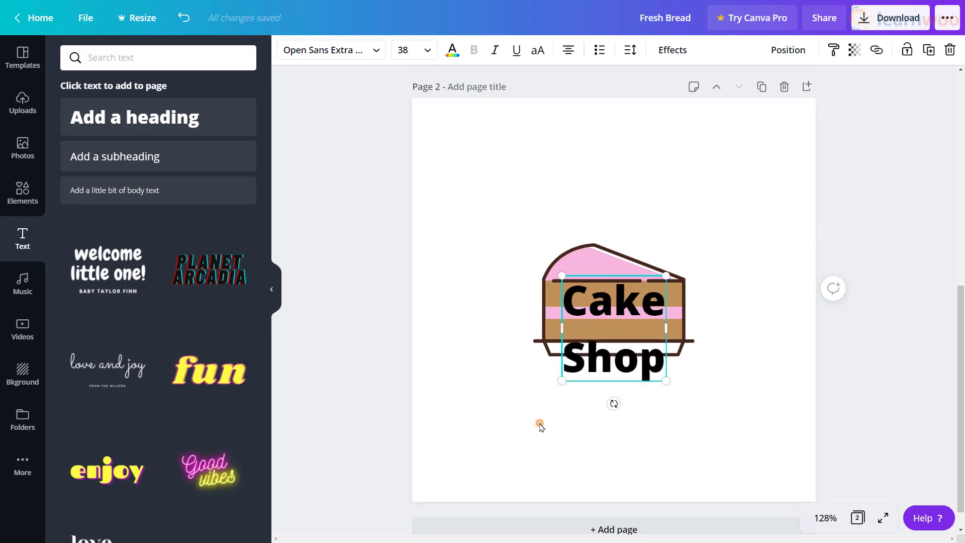
Shrink the cake slice and set it to the left of the Cake Shop text
left_click_drag(613, 340, 694, 313)
left_click_drag(601, 336, 527, 332)
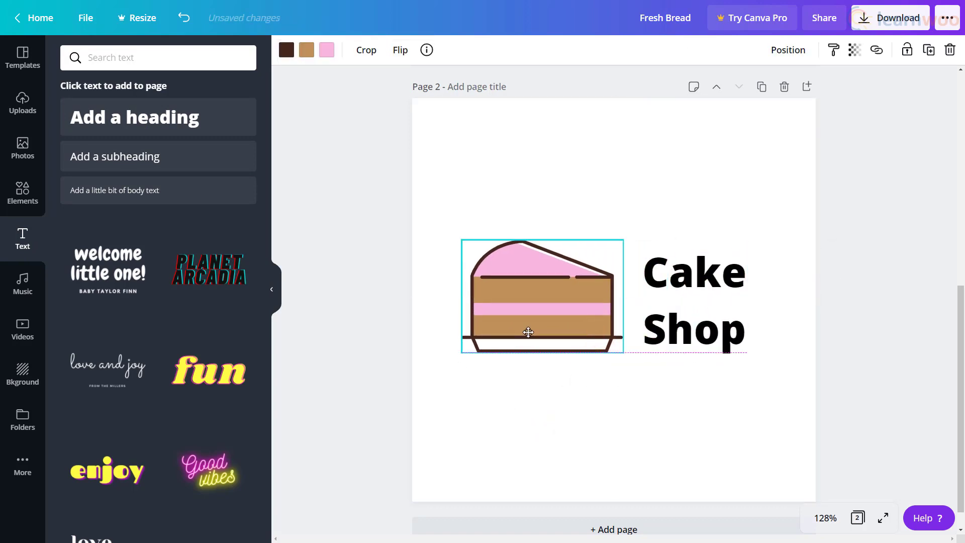
left_click_drag(623, 239, 581, 269)
left_click_drag(540, 323, 549, 316)
left_click_drag(678, 310, 669, 310)
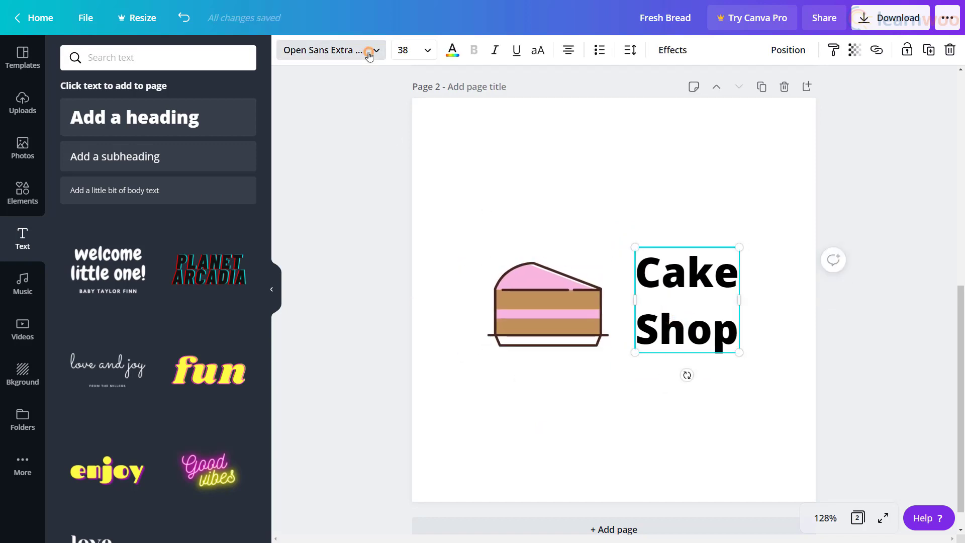
Set Cake Shop in Yellowtail with reduced line height, nudging it slightly left
left_click(370, 51)
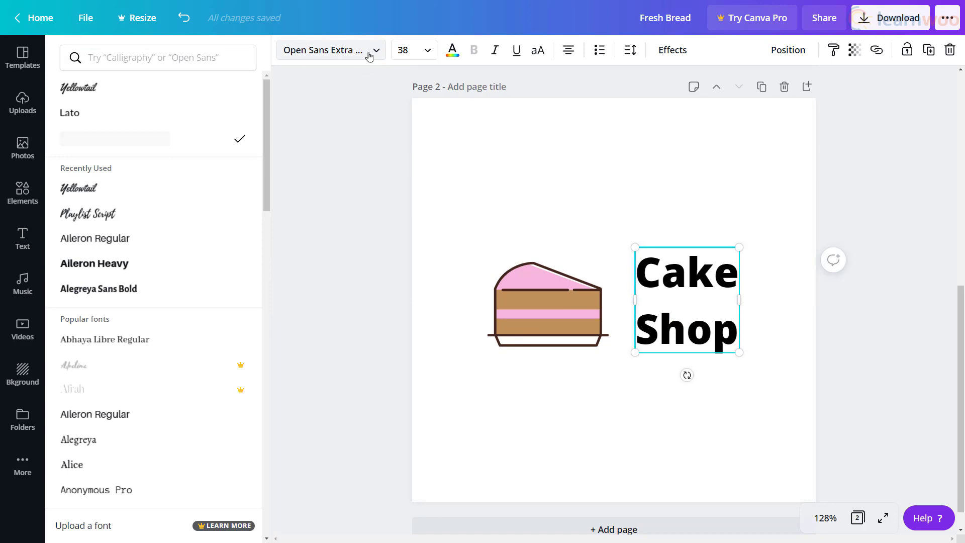
left_click(129, 187)
left_click(629, 50)
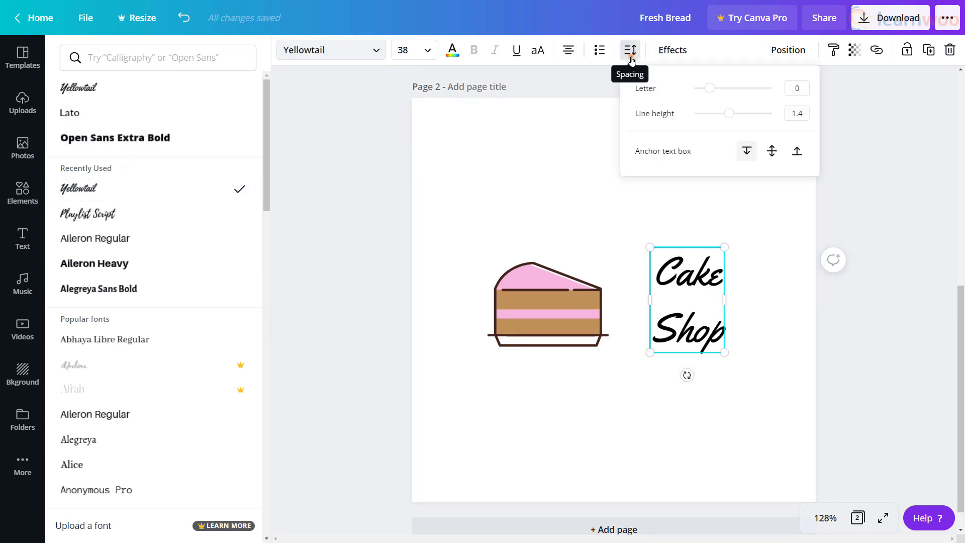
mouse_move(729, 113)
left_mouse_down()
mouse_move(715, 117)
mouse_move(718, 140)
left_mouse_up()
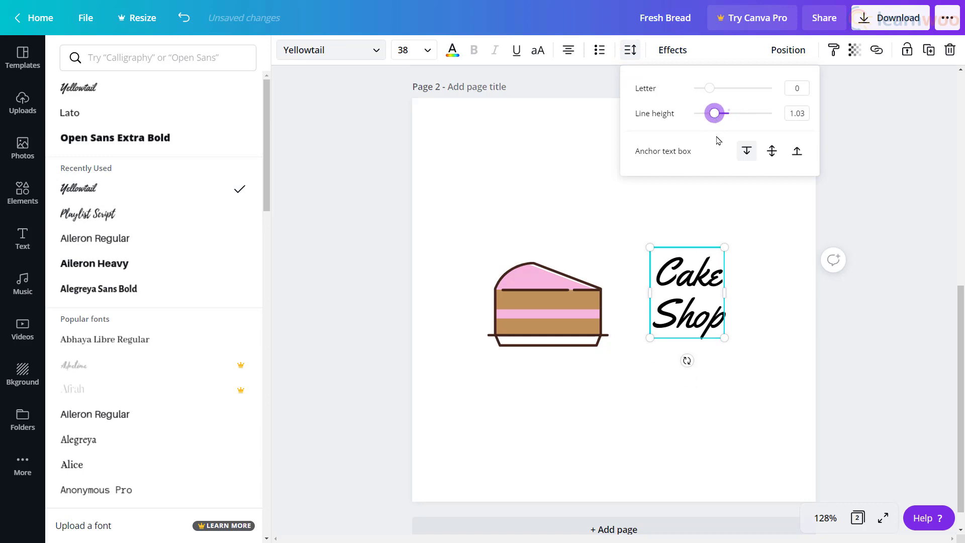
left_click_drag(690, 305, 678, 310)
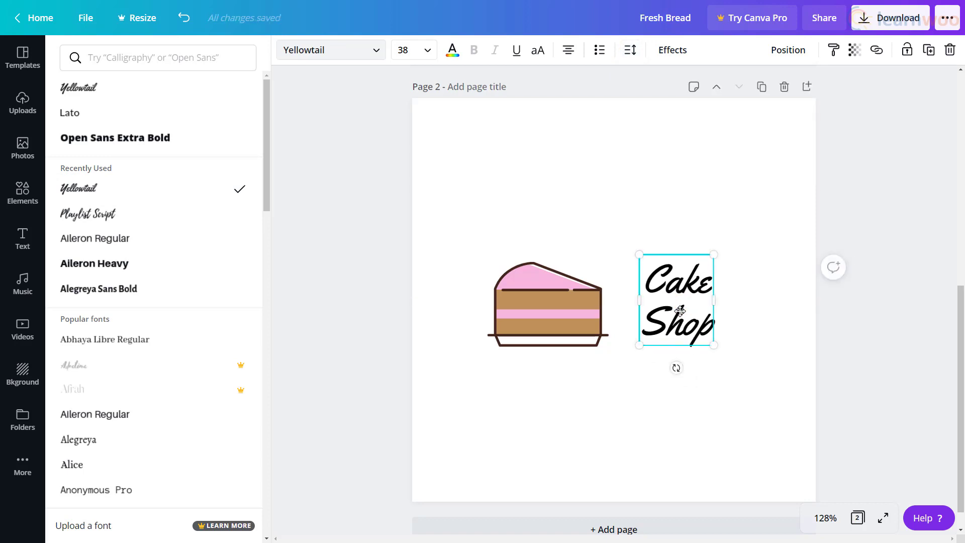
Add a solid line, turned vertical and shortened between cake and text, coloured dark grey
left_click(24, 194)
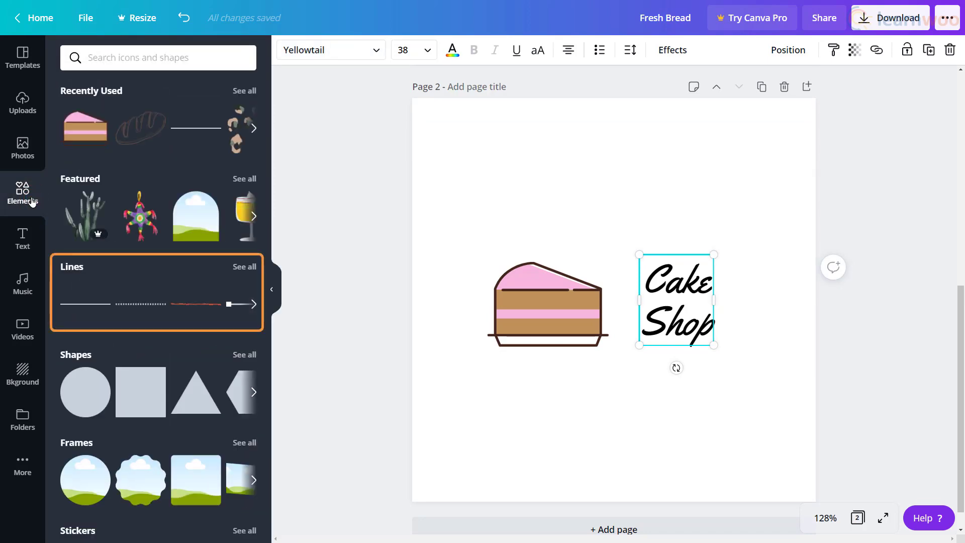
left_click(85, 309)
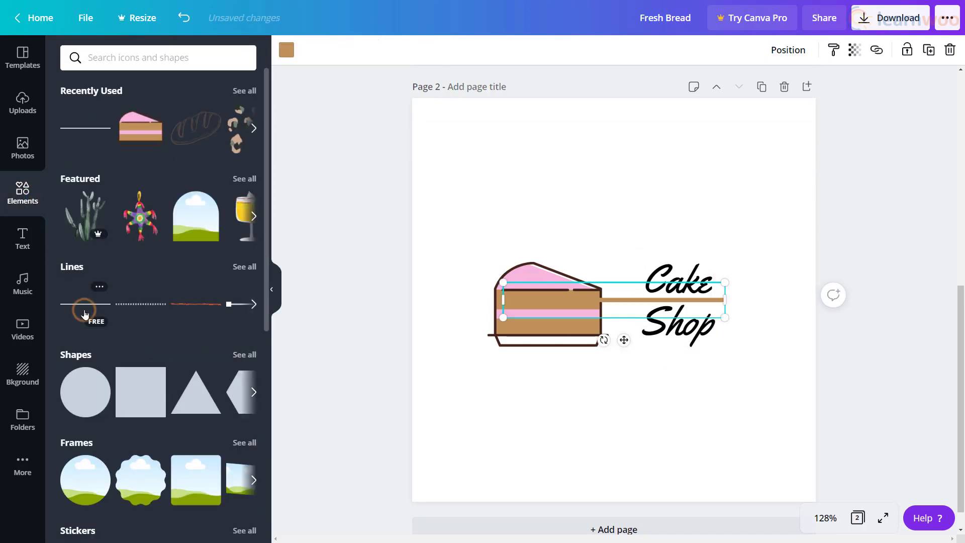
left_click_drag(600, 340, 574, 307)
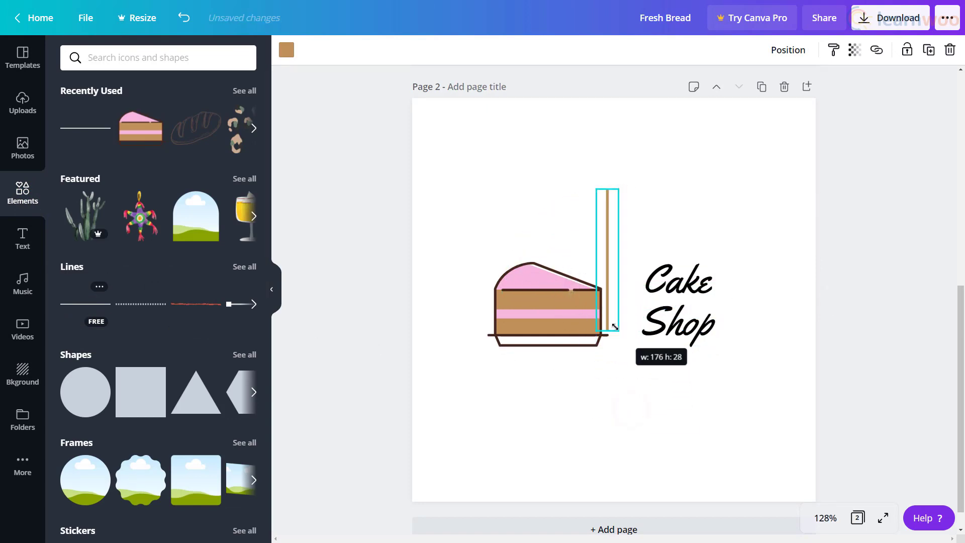
mouse_move(630, 410)
left_mouse_down()
mouse_move(613, 293)
mouse_move(623, 332)
left_mouse_up()
left_click(286, 51)
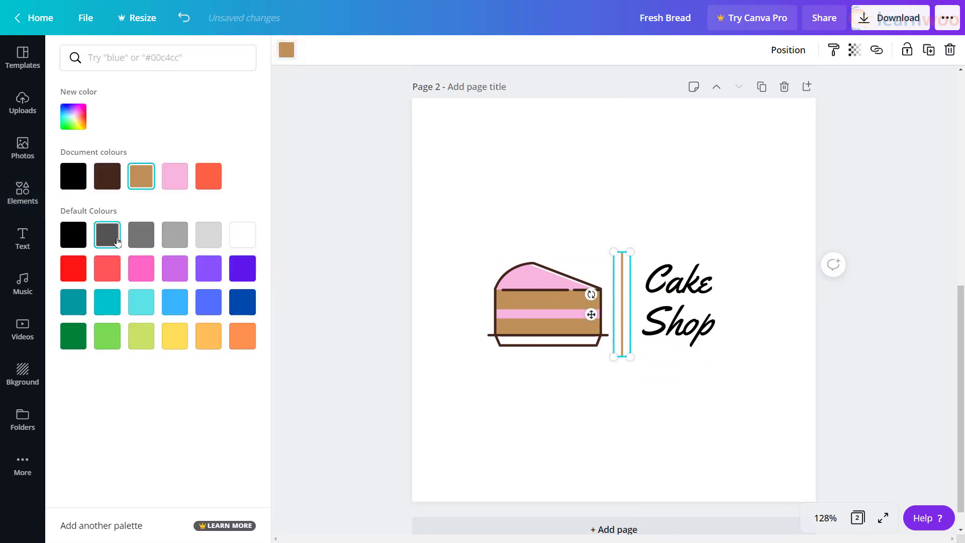
left_click(117, 241)
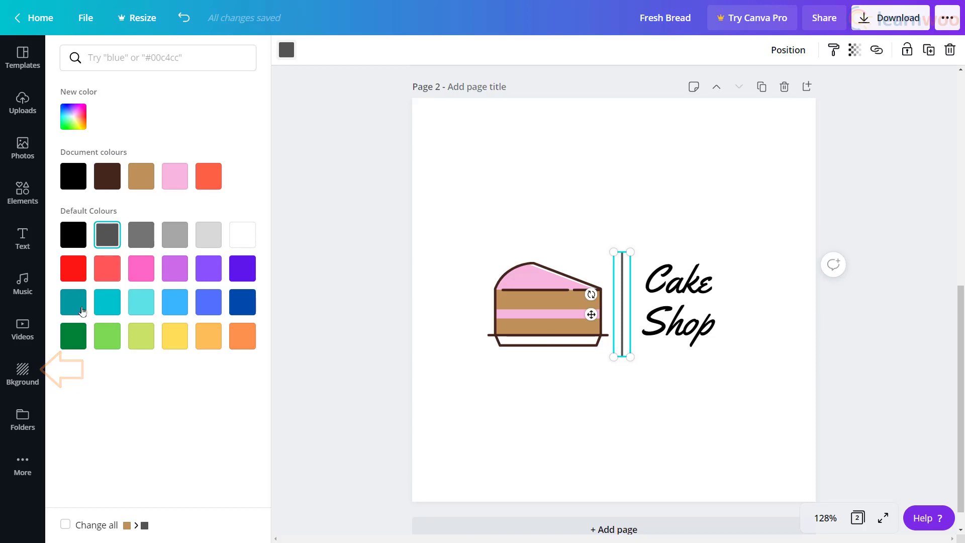
Apply the pale pink dotted background from Recently Used to the Cake Shop page
left_click(31, 374)
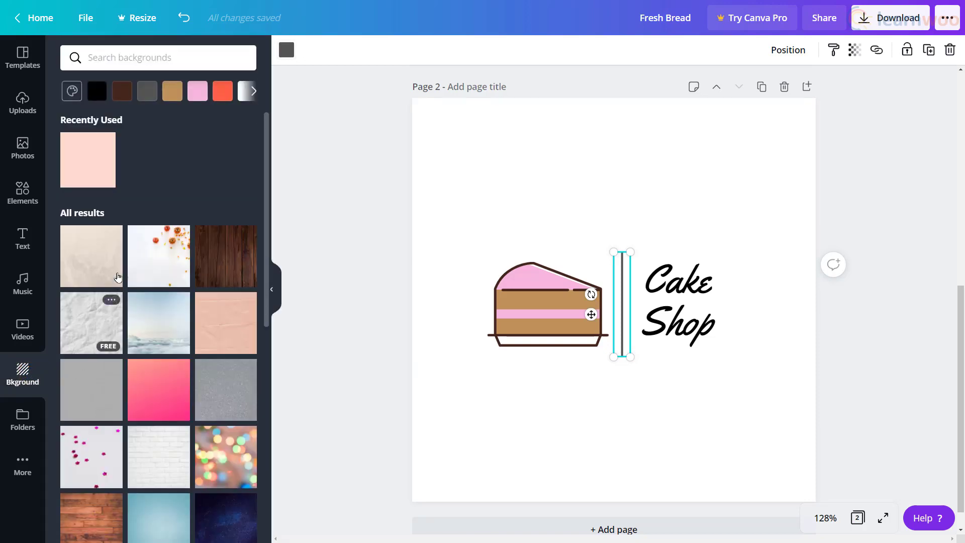
left_click(99, 174)
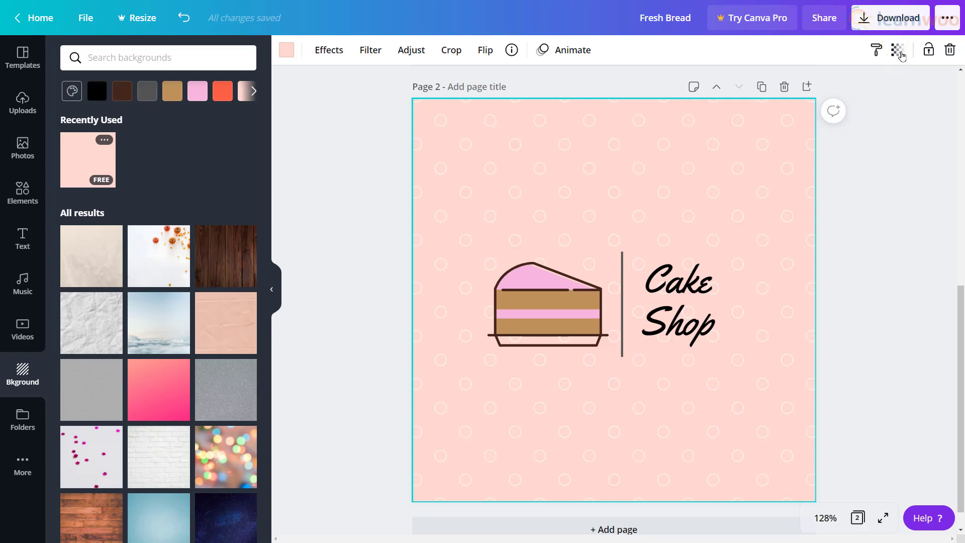
Open the Download panel with PNG and all pages selected
left_click(896, 23)
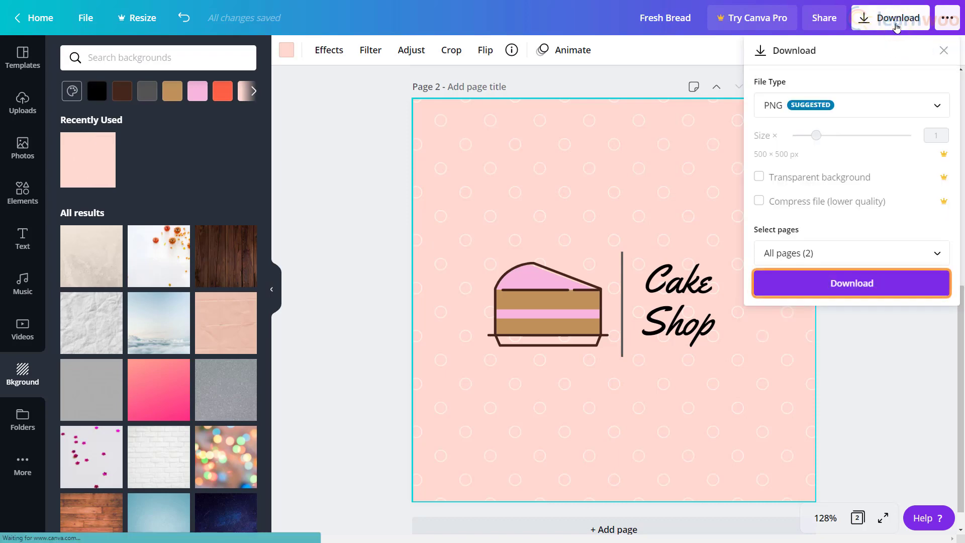